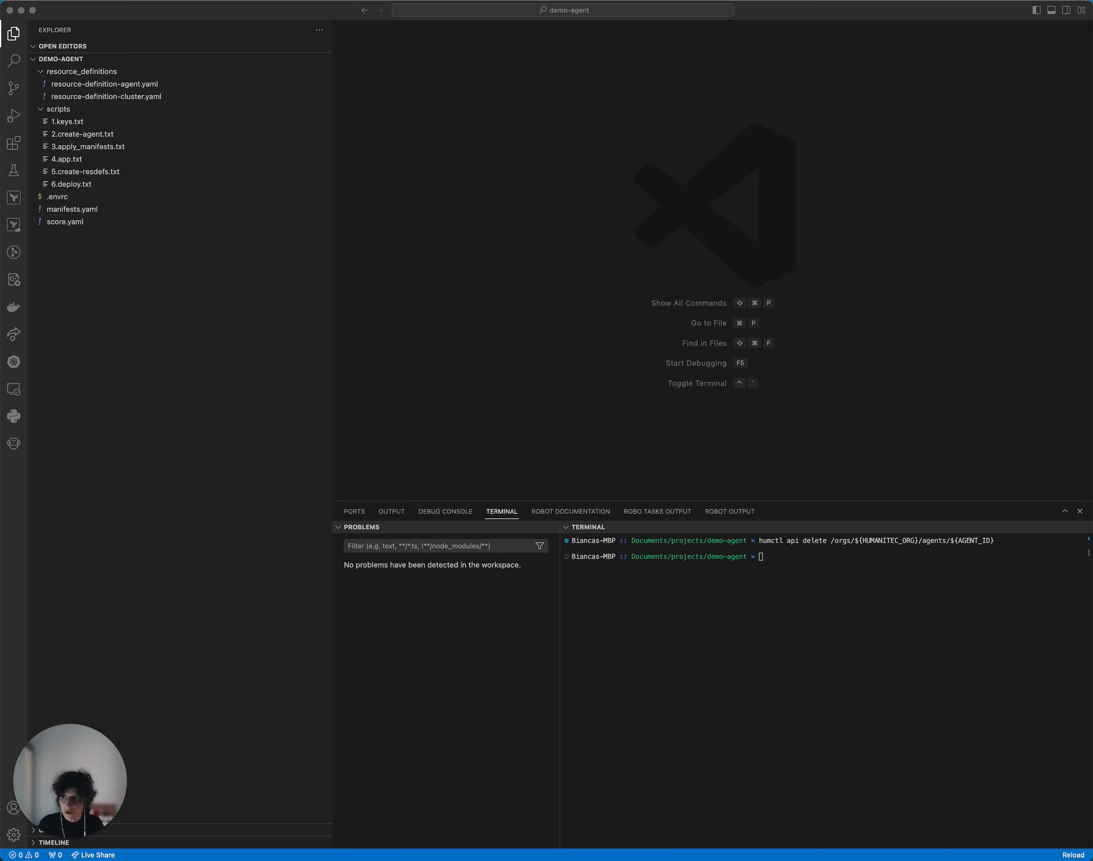
Step: Run the openssl genrsa command from 1.keys.txt in the terminal to generate the 4096-bit key file private_key.pem
{"action": "left_click", "coordinate": [107, 121]}
{"action": "triple_click", "coordinate": [512, 57]}
{"action": "key", "text": "super+c"}
{"action": "left_click", "coordinate": [822, 574]}
{"action": "key", "text": "super+v"}
{"action": "key", "text": "Return"}
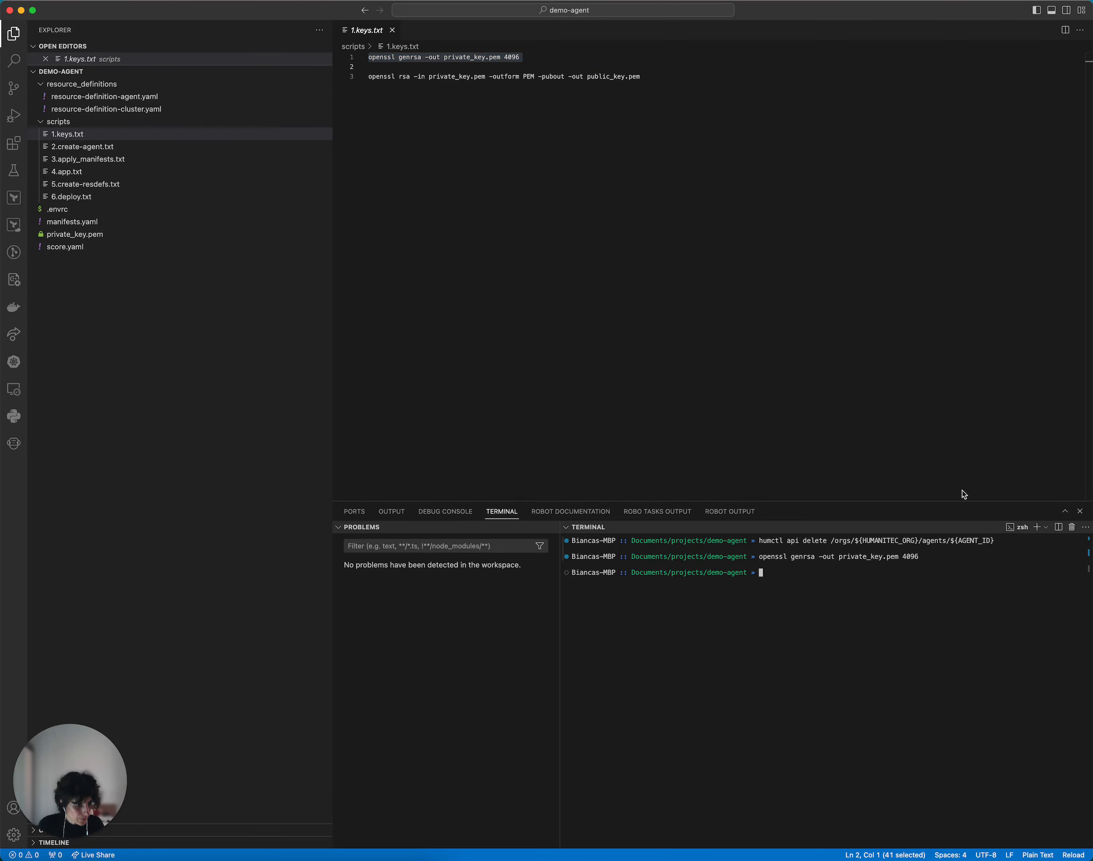
Step: Run the openssl rsa command from 1.keys.txt to export the public key in PEM format to public_key.pem
{"action": "triple_click", "coordinate": [413, 77]}
{"action": "key", "text": "super+c"}
{"action": "left_click", "coordinate": [785, 619]}
{"action": "key", "text": "super+v"}
{"action": "key", "text": "Return"}
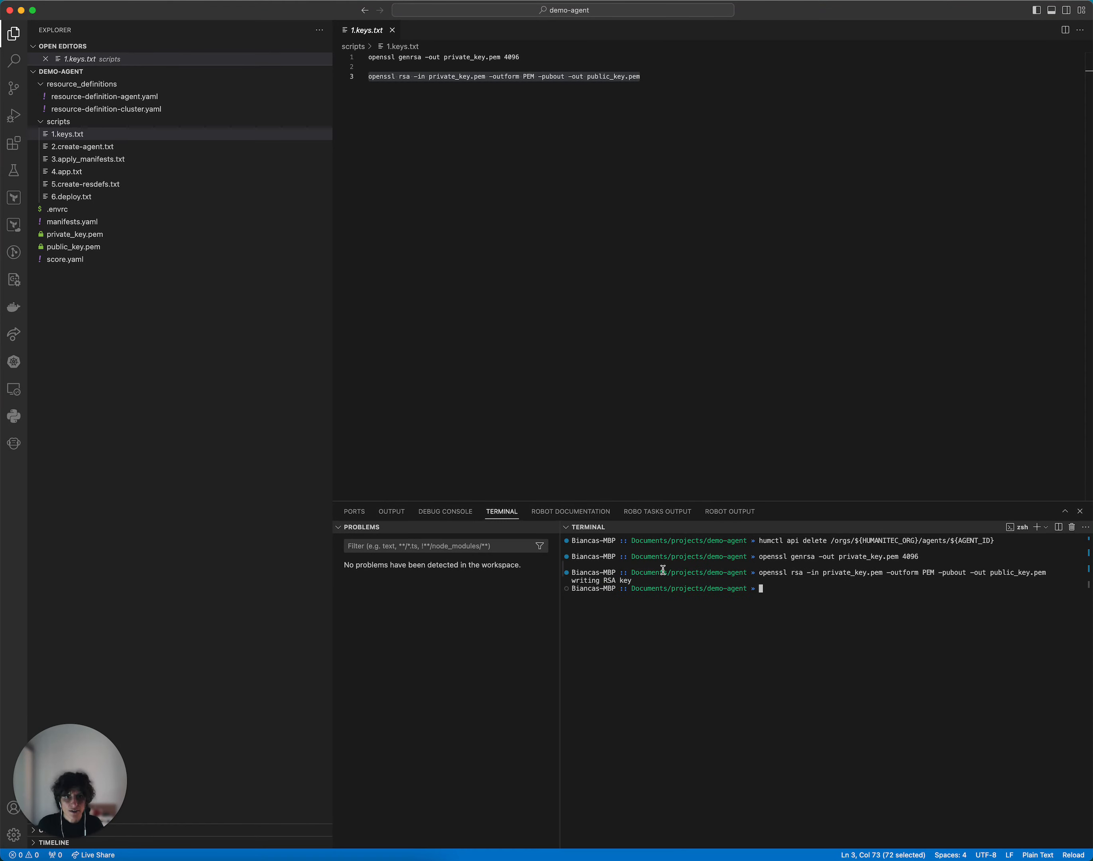
Step: Run the whole humctl POST command from 2.create-agent.txt to register the agent described as Demo Agent with its public key
{"action": "left_click", "coordinate": [122, 151]}
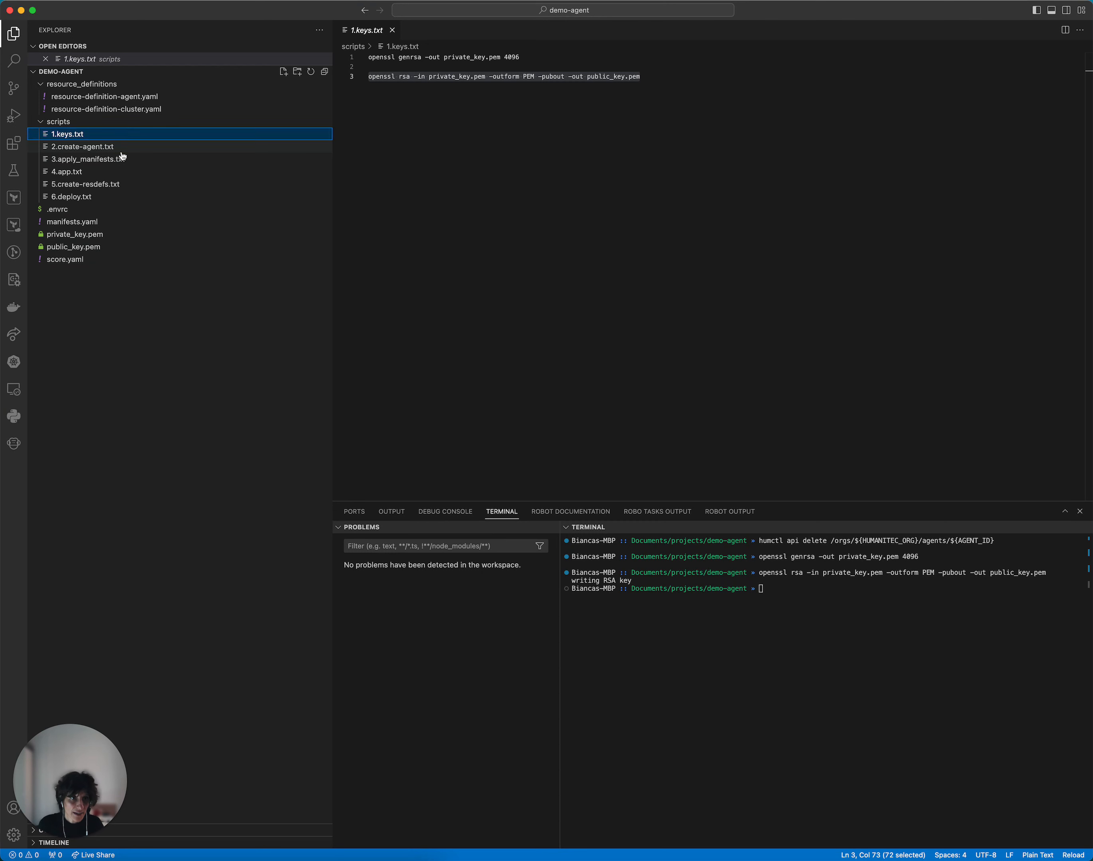
{"action": "left_click", "coordinate": [502, 158]}
{"action": "key", "text": "super+a"}
{"action": "key", "text": "super+c"}
{"action": "left_click", "coordinate": [730, 610]}
{"action": "key", "text": "super+v"}
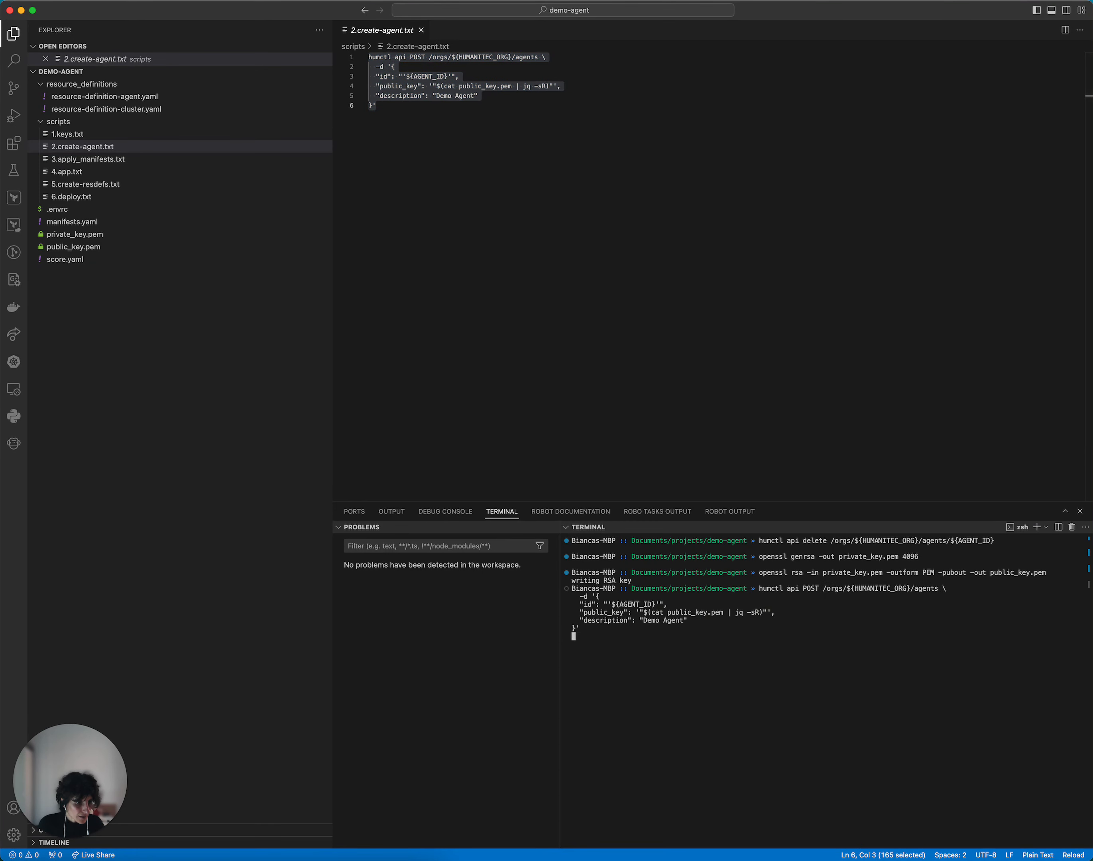
{"action": "key", "text": "Return"}
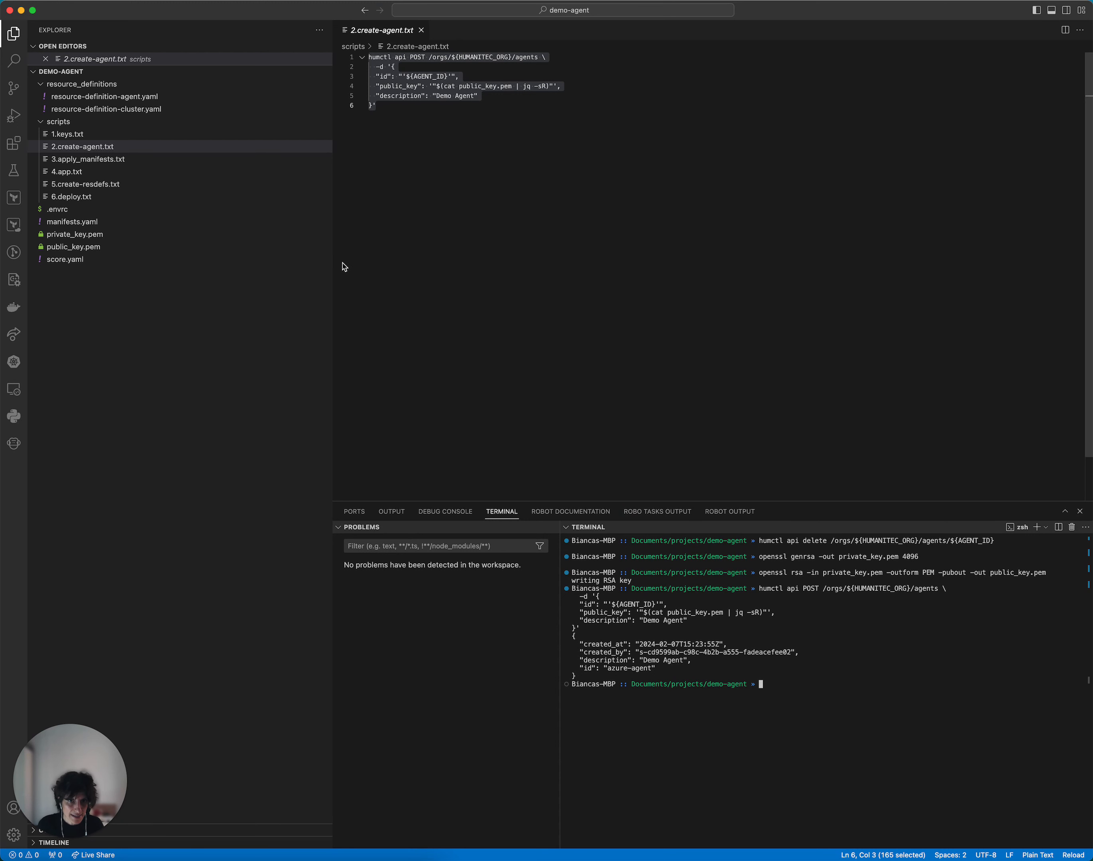
Step: Review the Kubernetes manifests in 3.apply_manifests.txt and run the whole kubectl apply script in the terminal
{"action": "left_click", "coordinate": [76, 159]}
{"action": "left_click", "coordinate": [601, 208]}
{"action": "scroll", "coordinate": [600, 209], "scroll_direction": "up", "scroll_amount": 5}
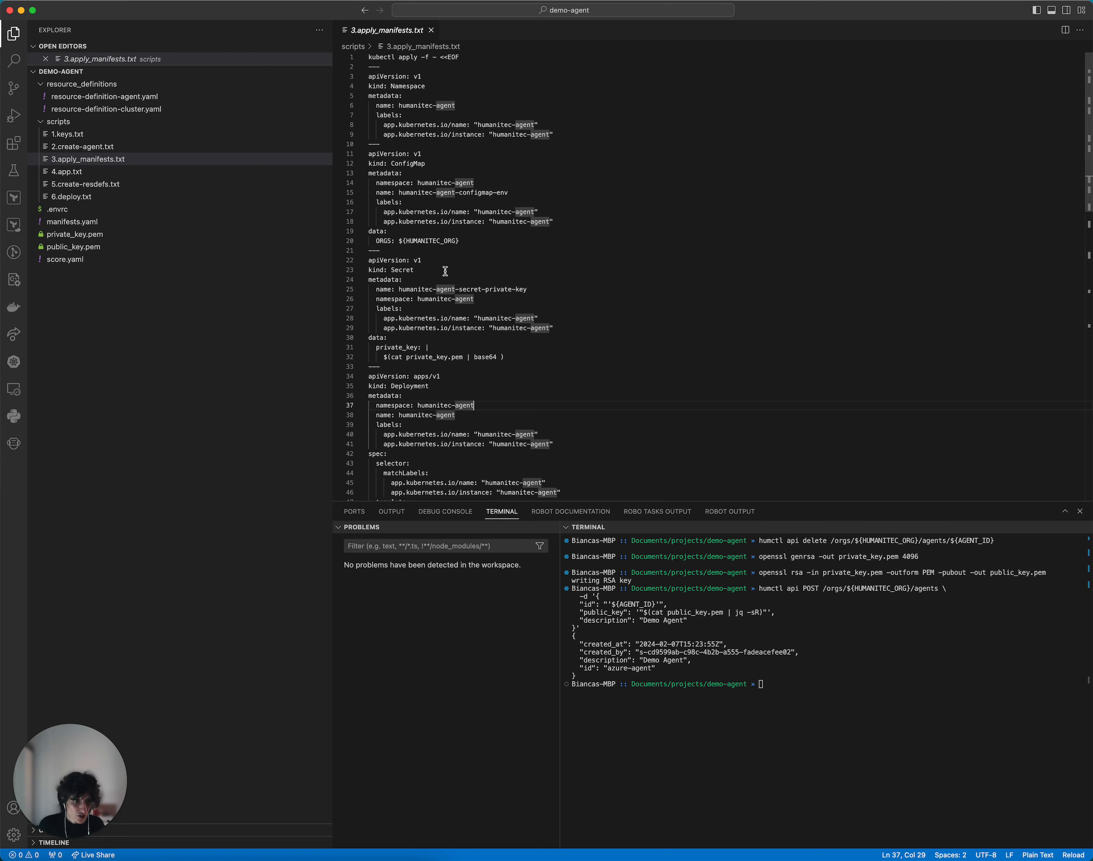
{"action": "scroll", "coordinate": [446, 272], "scroll_direction": "down", "scroll_amount": 5}
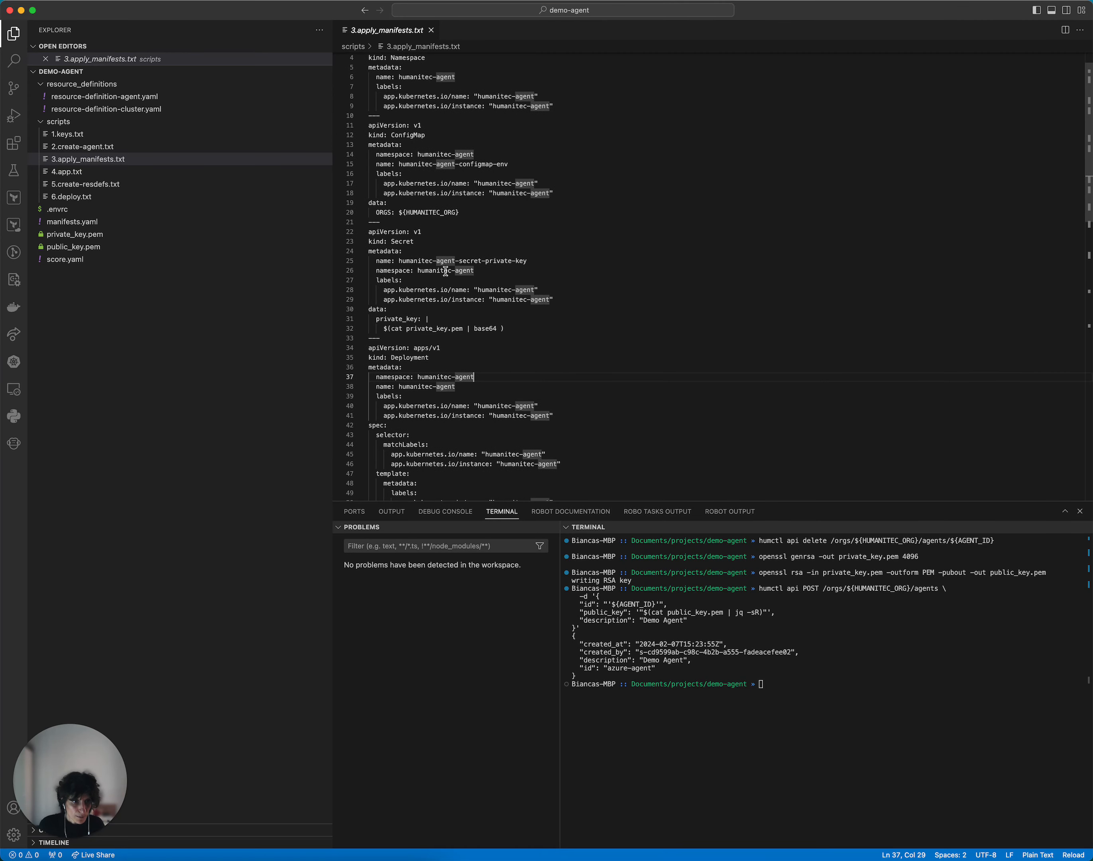
{"action": "left_click", "coordinate": [453, 294]}
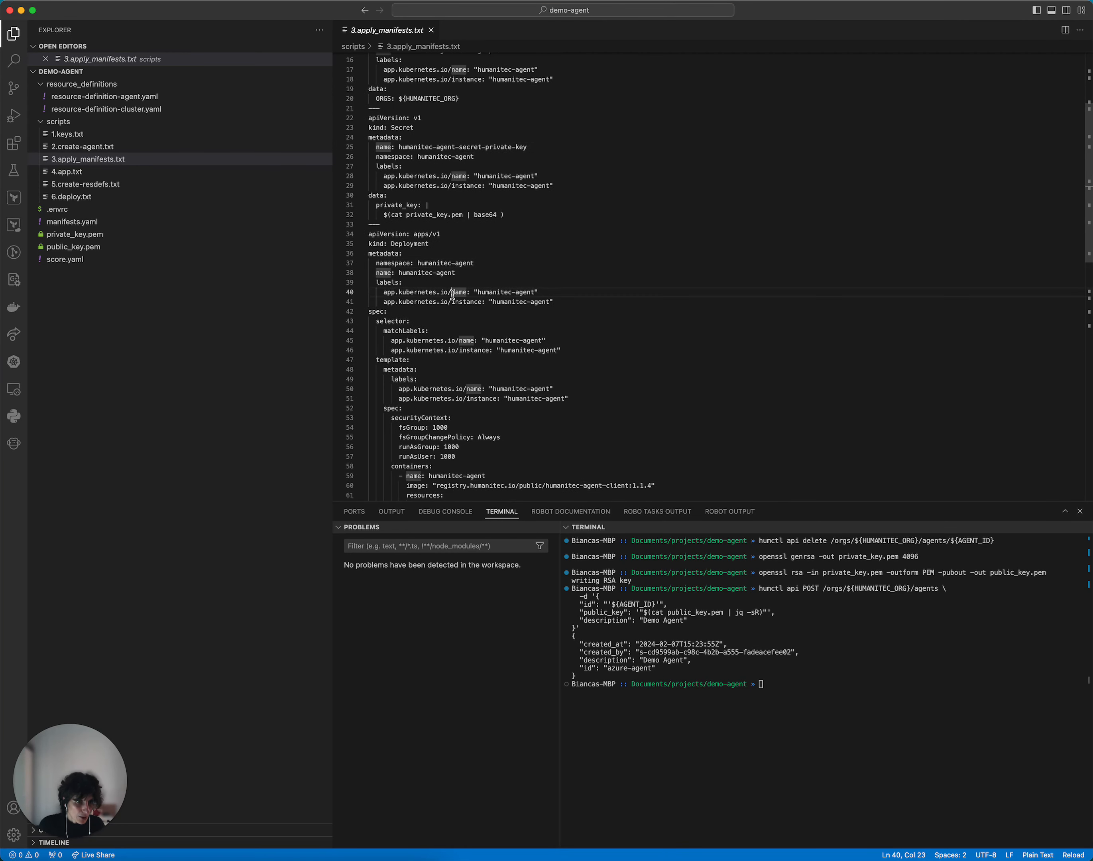
{"action": "scroll", "coordinate": [453, 294], "scroll_direction": "down", "scroll_amount": 1}
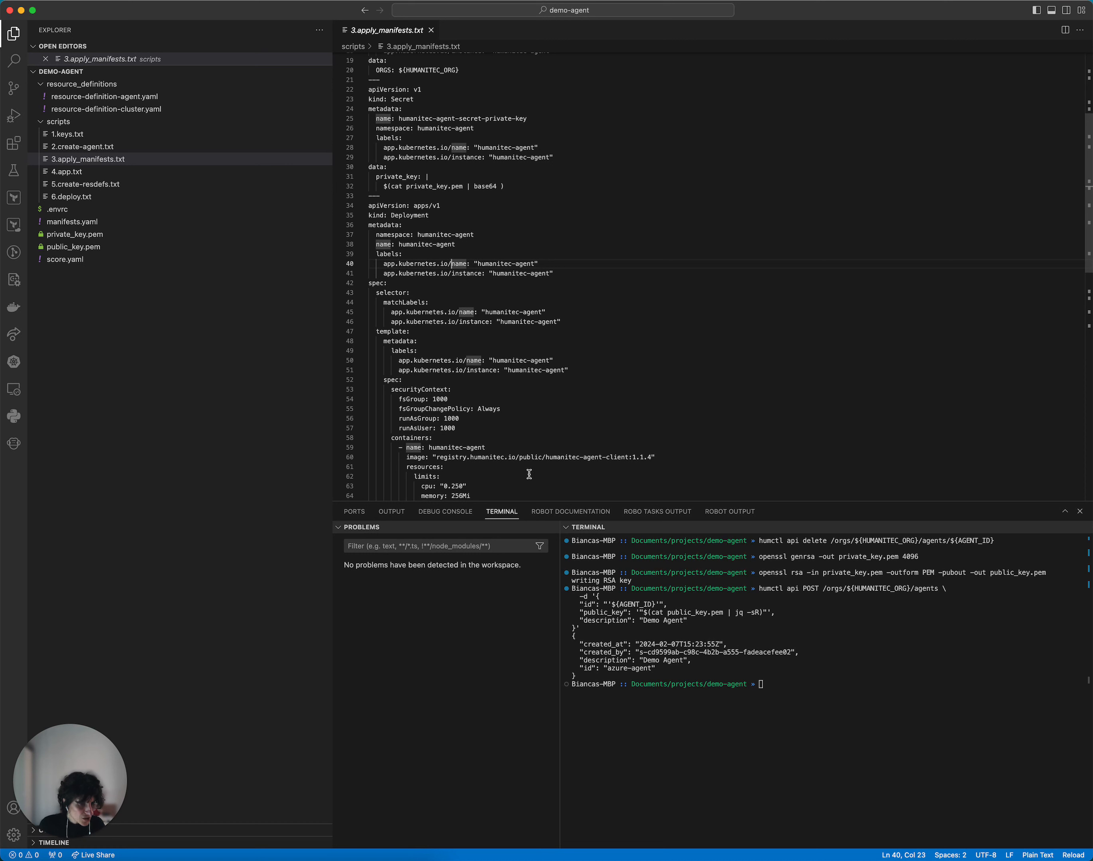
{"action": "left_click", "coordinate": [526, 435]}
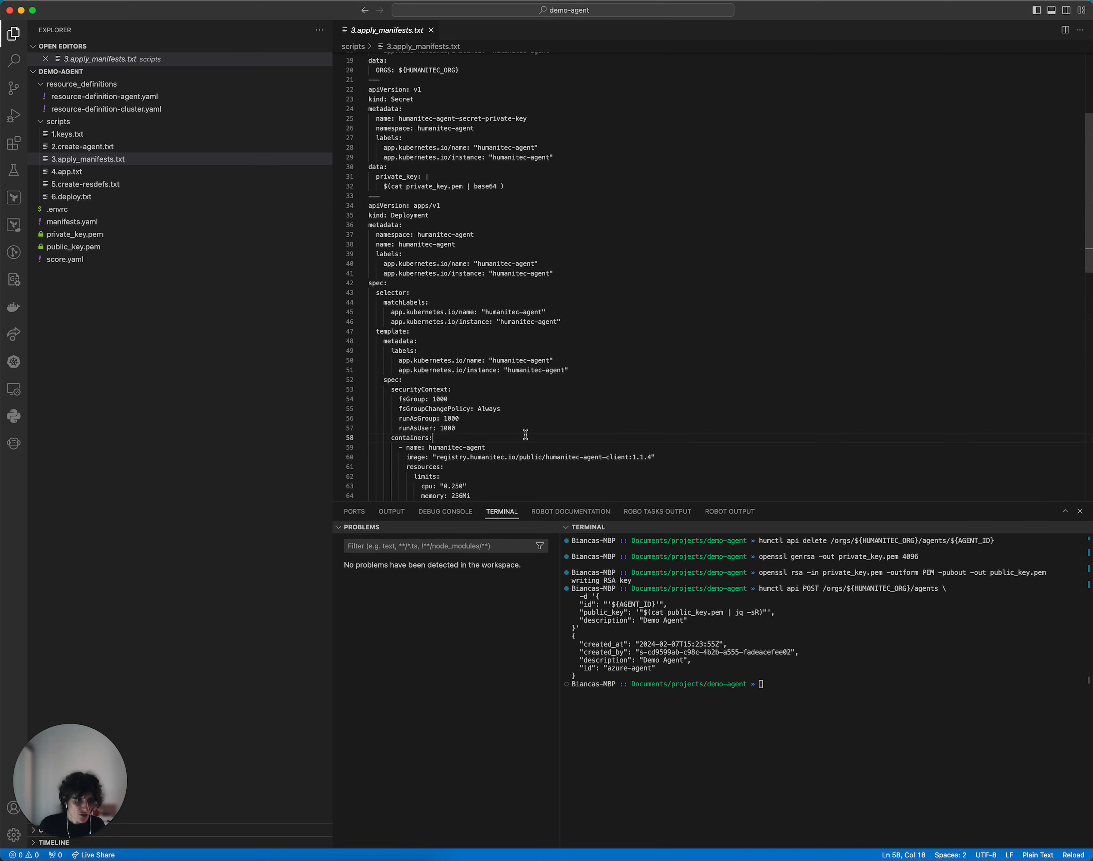
{"action": "key", "text": "super+a"}
{"action": "key", "text": "super+c"}
{"action": "left_click", "coordinate": [770, 654]}
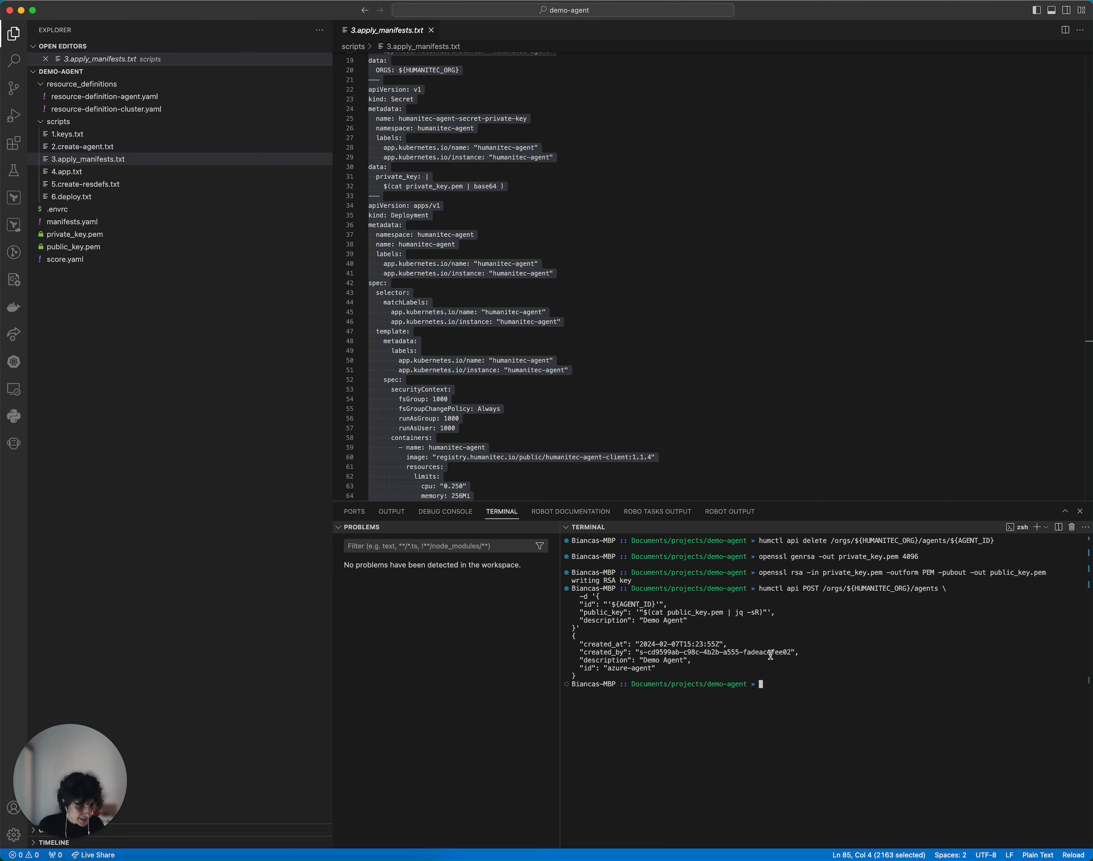
{"action": "key", "text": "super+v"}
{"action": "key", "text": "Return"}
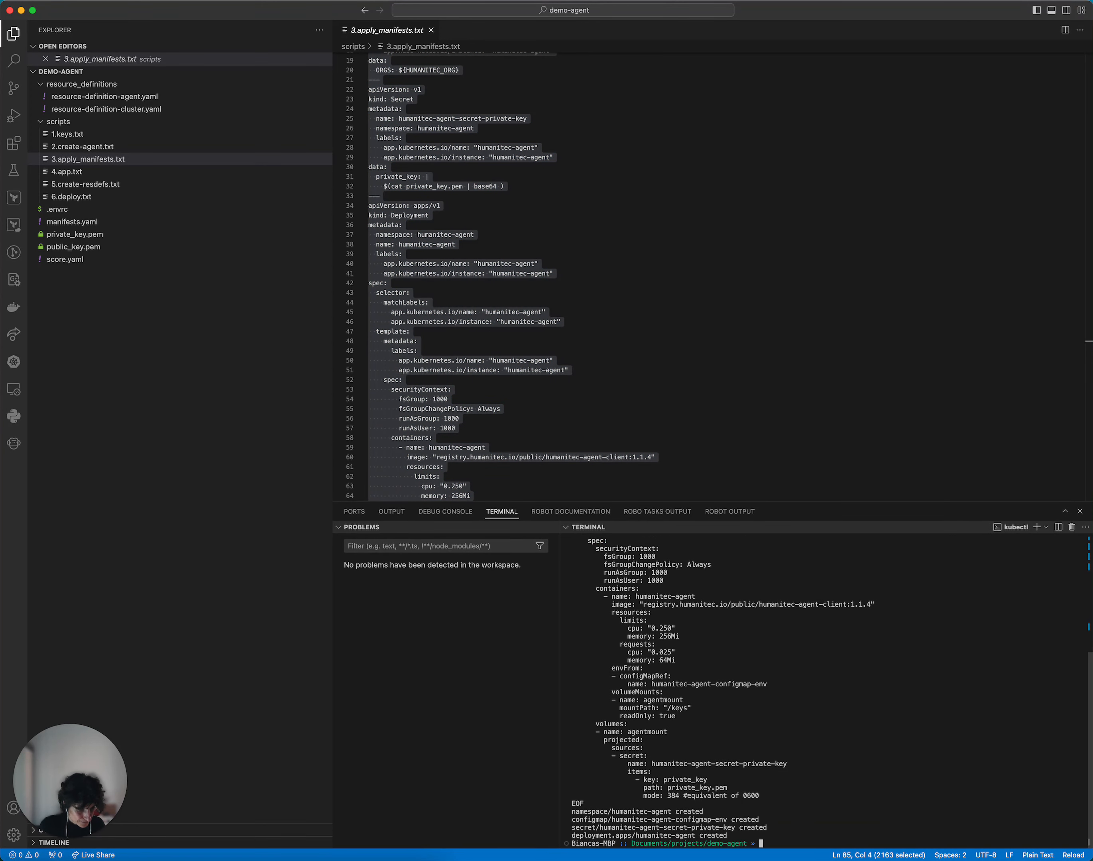
Step: Start k9s, examine the logs of the pod in the humanitec-agent namespace, and quit k9s
{"action": "type", "text": "k9s"}
{"action": "key", "text": "Return"}
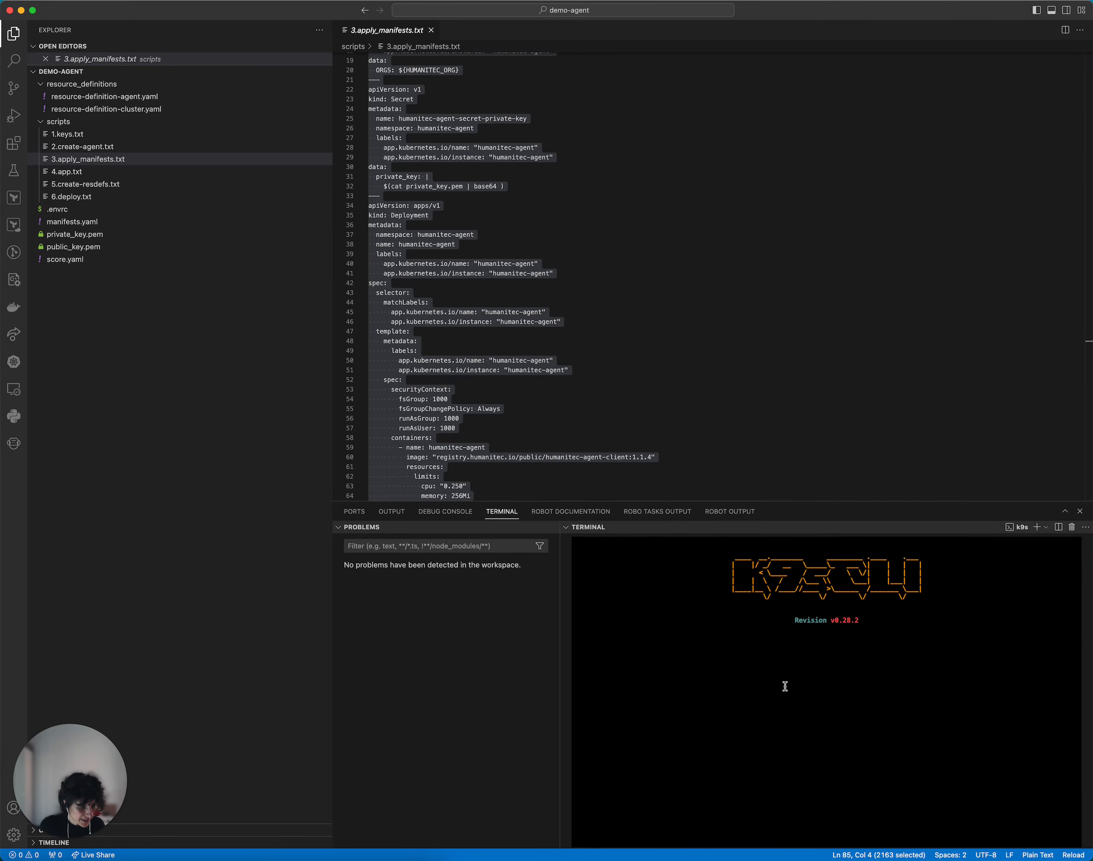
{"action": "key", "text": "Down"}
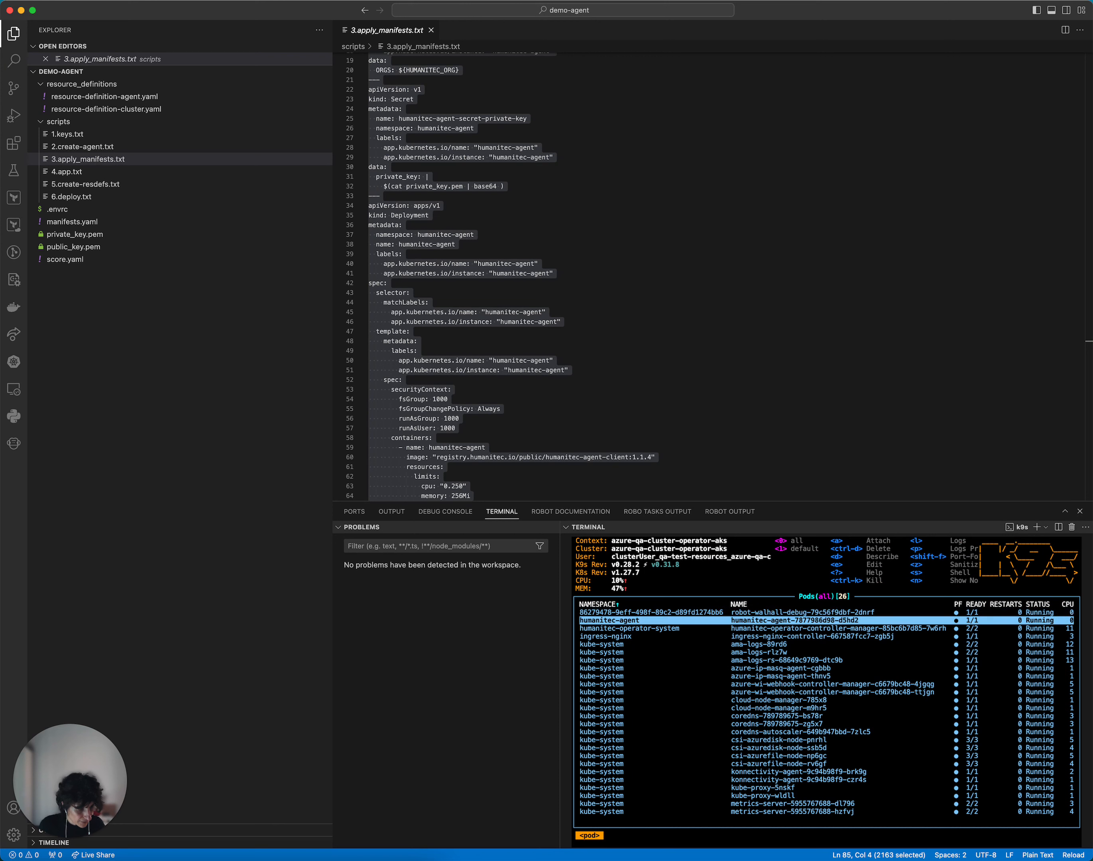
{"action": "key", "text": "l"}
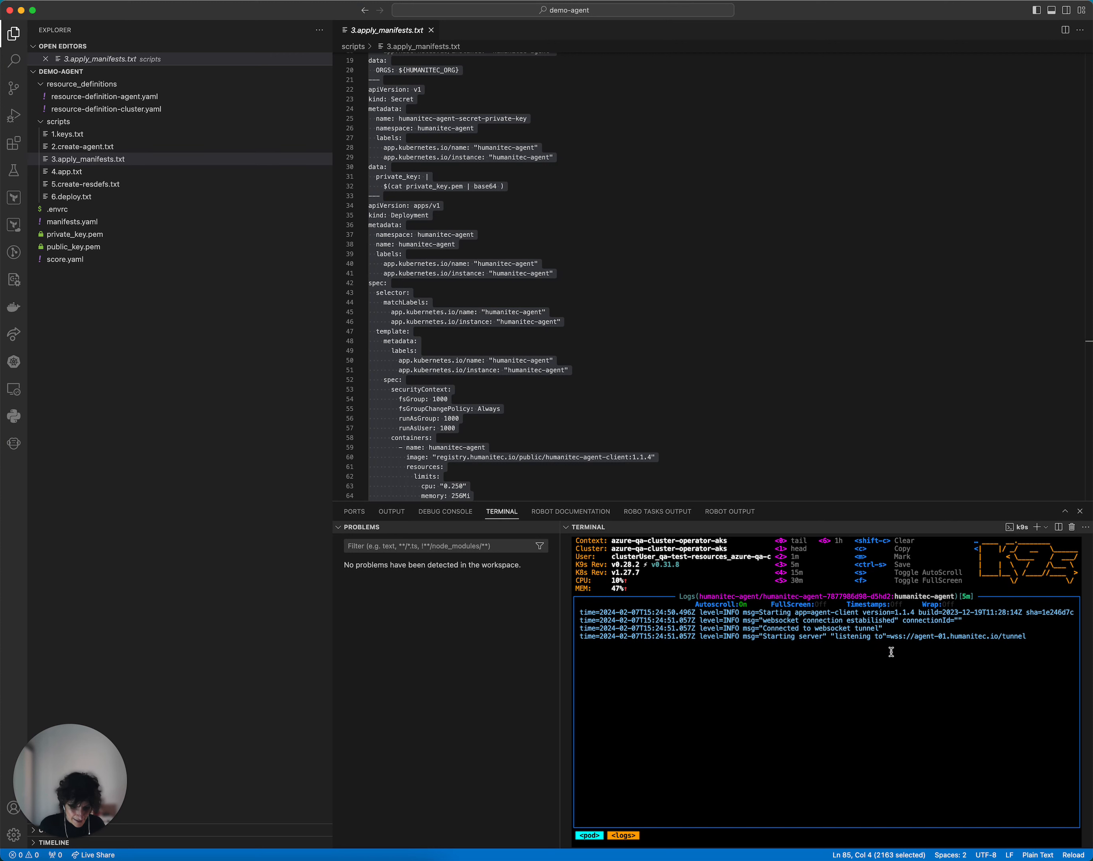
{"action": "key", "text": "colon"}
{"action": "type", "text": "q!"}
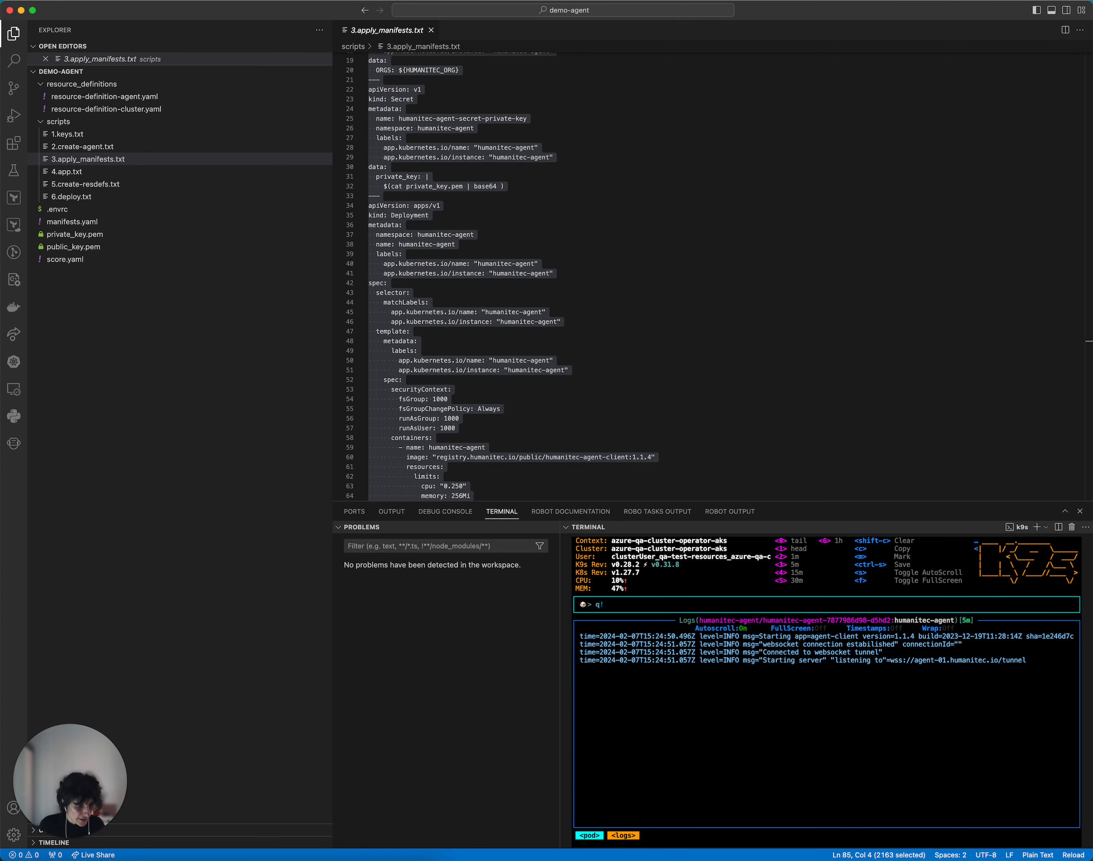
{"action": "key", "text": "Return"}
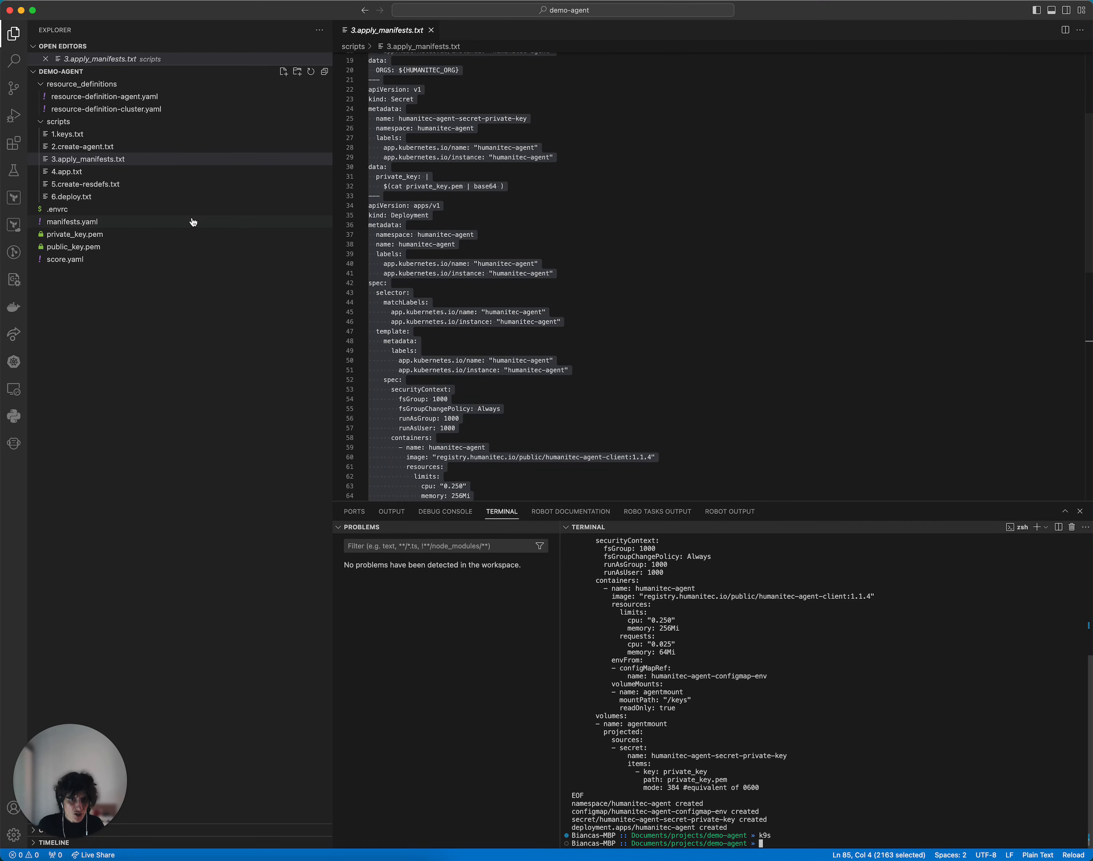
Step: Create the agent-app application by running the humctl create application command from 4.app.txt in the terminal
{"action": "left_click", "coordinate": [194, 174]}
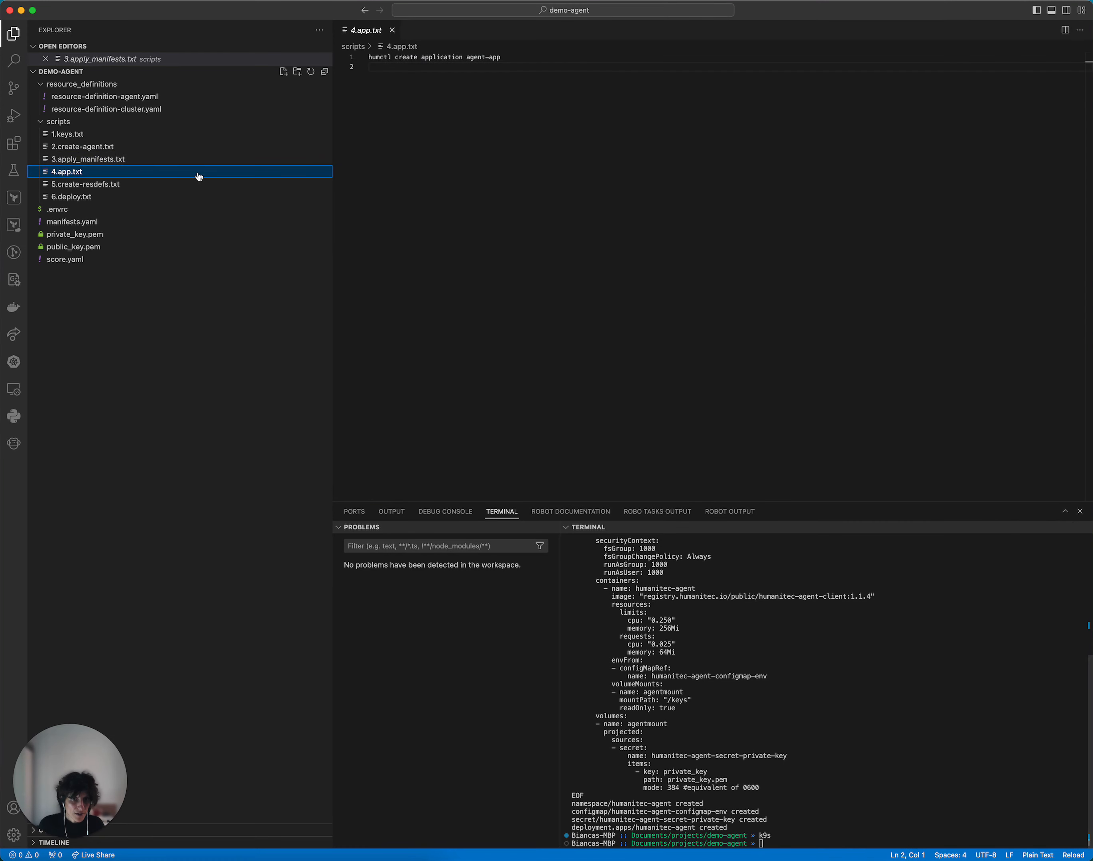
{"action": "key", "text": "super+a"}
{"action": "left_click", "coordinate": [834, 620]}
{"action": "key", "text": "super+v"}
{"action": "key", "text": "Return"}
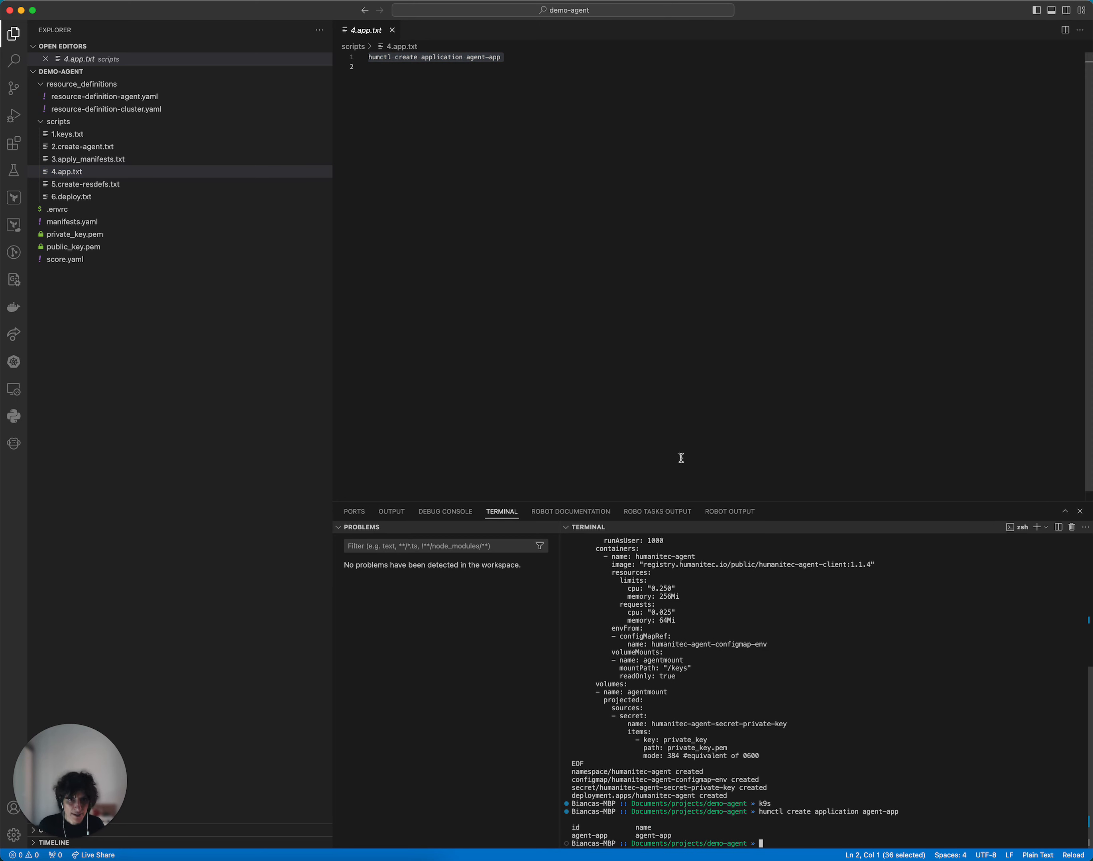
Step: Examine the driver inputs, secrets and matching criteria in resource-definition-agent.yaml and resource-definition-cluster.yaml
{"action": "left_click", "coordinate": [89, 97]}
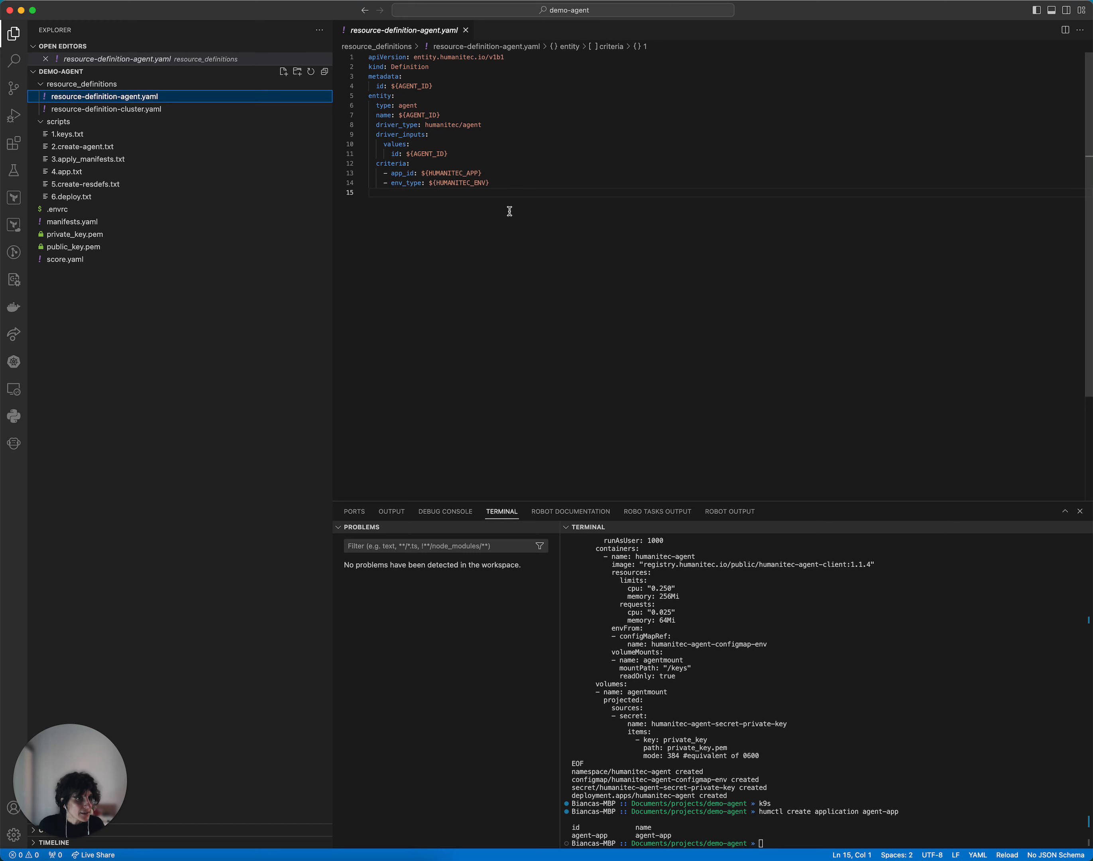
{"action": "left_click", "coordinate": [510, 211]}
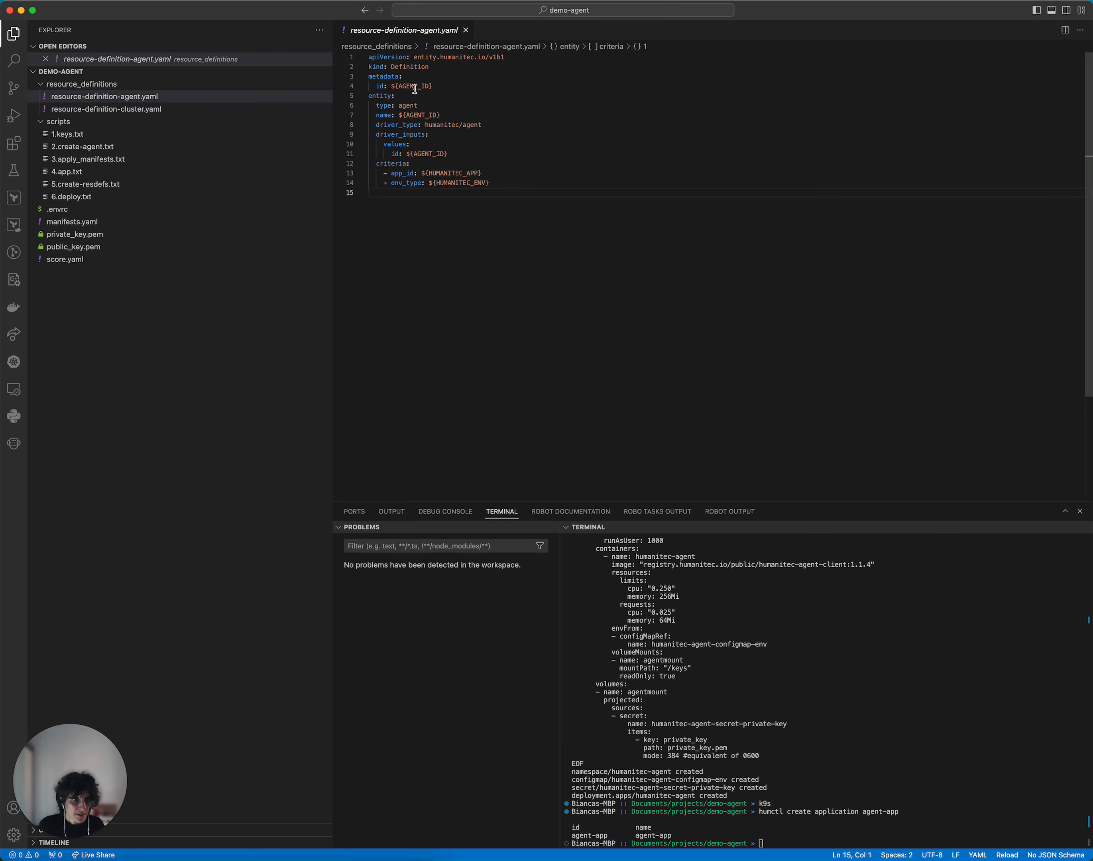
{"action": "double_click", "coordinate": [431, 153]}
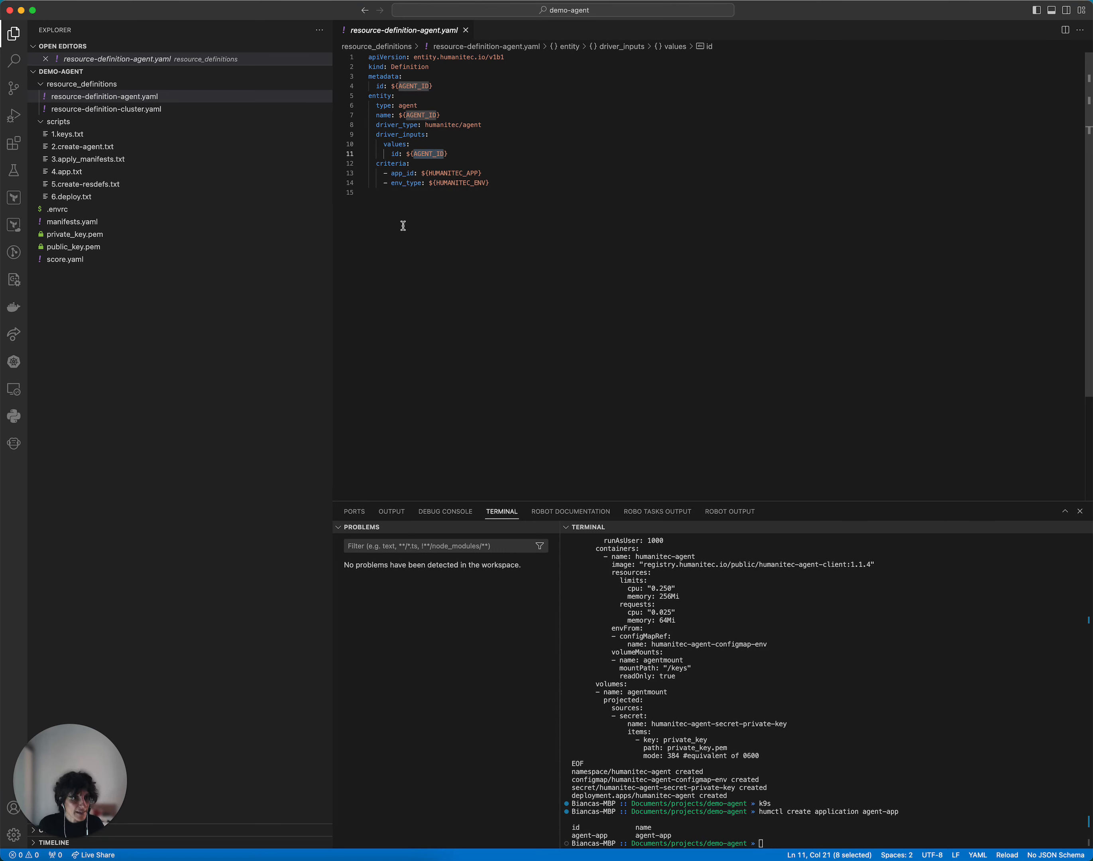
{"action": "left_click", "coordinate": [107, 109]}
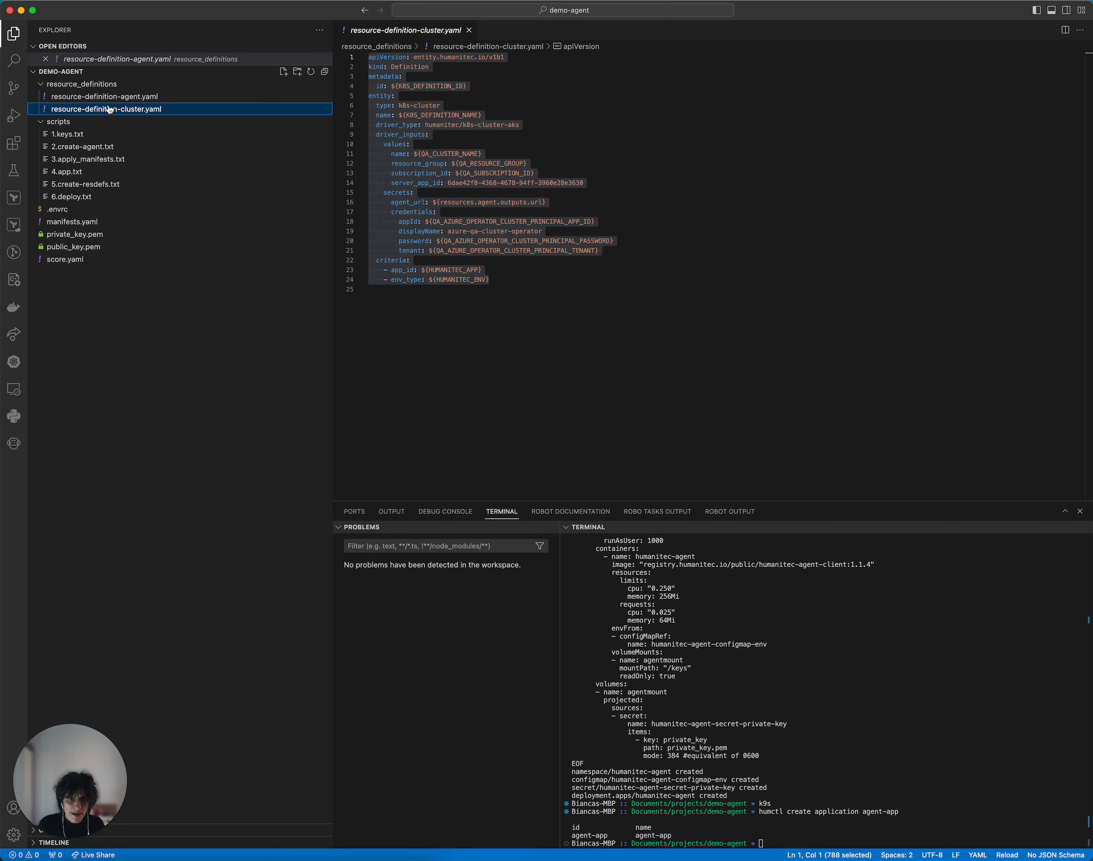
{"action": "left_click", "coordinate": [440, 191]}
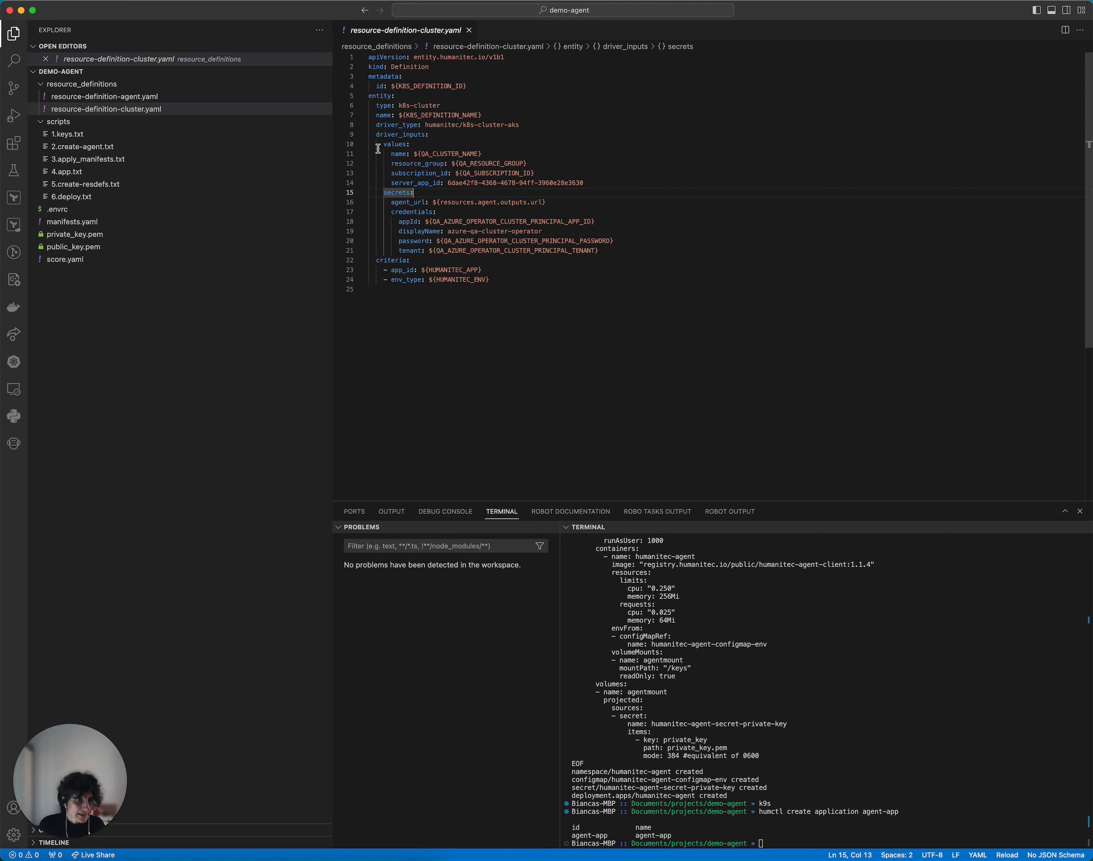
{"action": "left_click", "coordinate": [560, 147]}
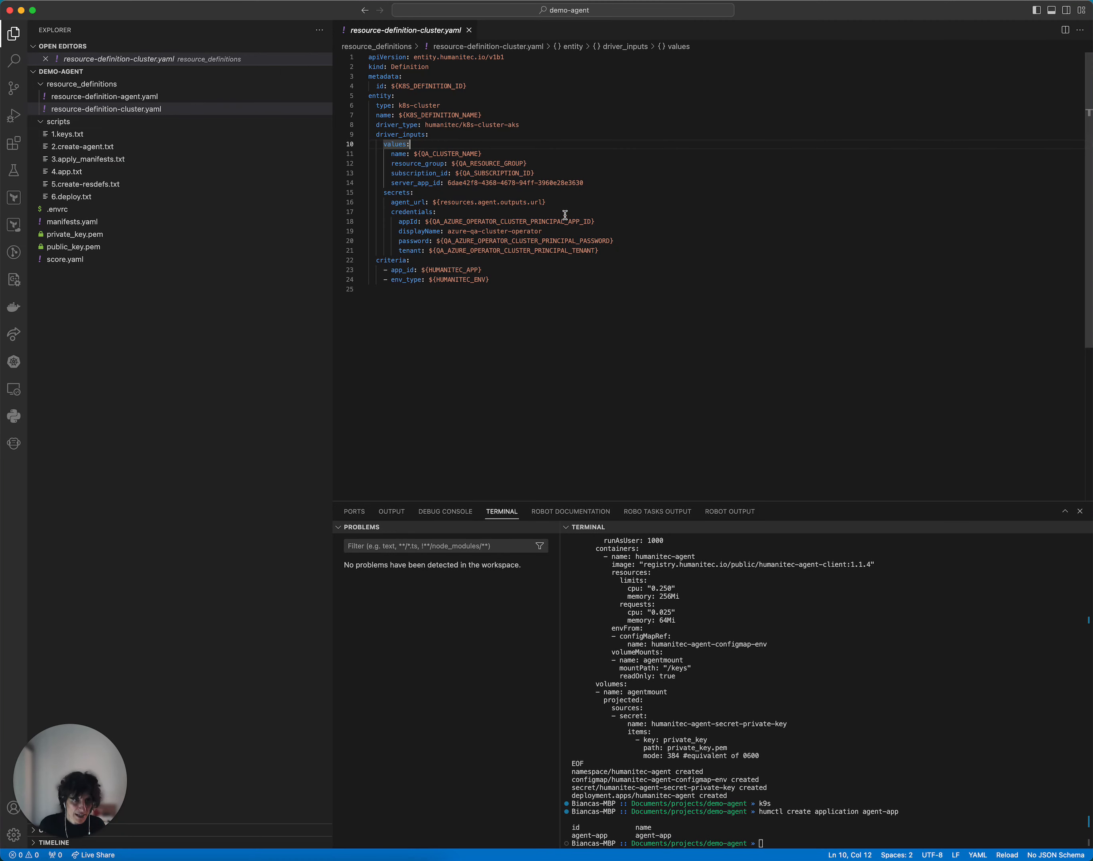
{"action": "left_click", "coordinate": [174, 97]}
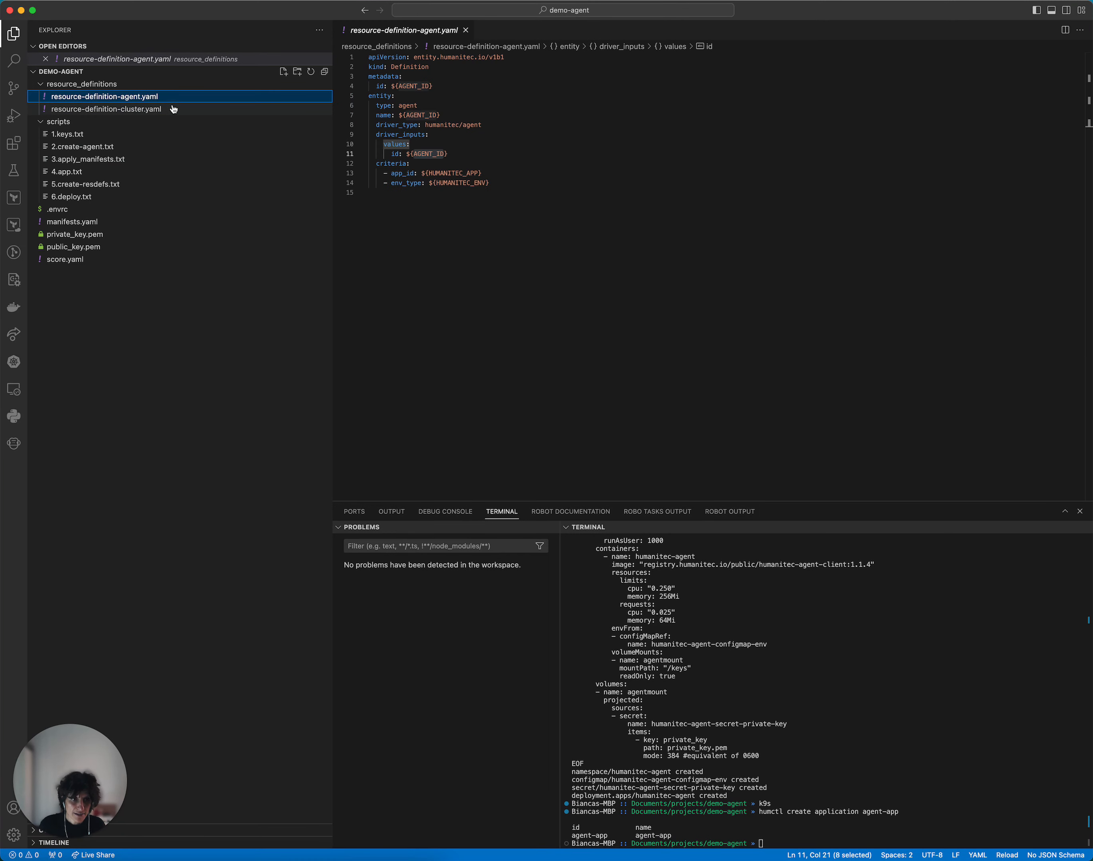
{"action": "left_click", "coordinate": [174, 109]}
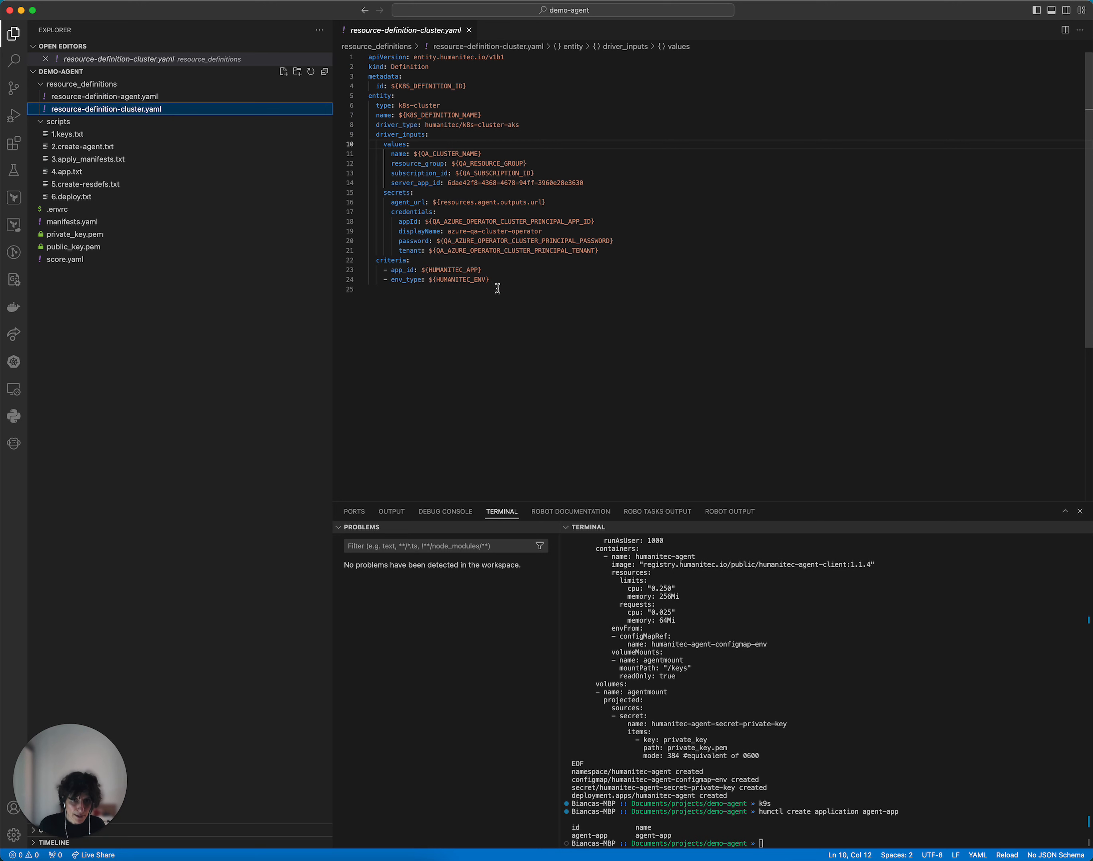
Step: Run lines 1 to 43 of 5.create-resdefs.txt in the terminal to generate resource-definition-agent.yaml and resource-definition-cluster.yaml in the project root
{"action": "left_click", "coordinate": [195, 183]}
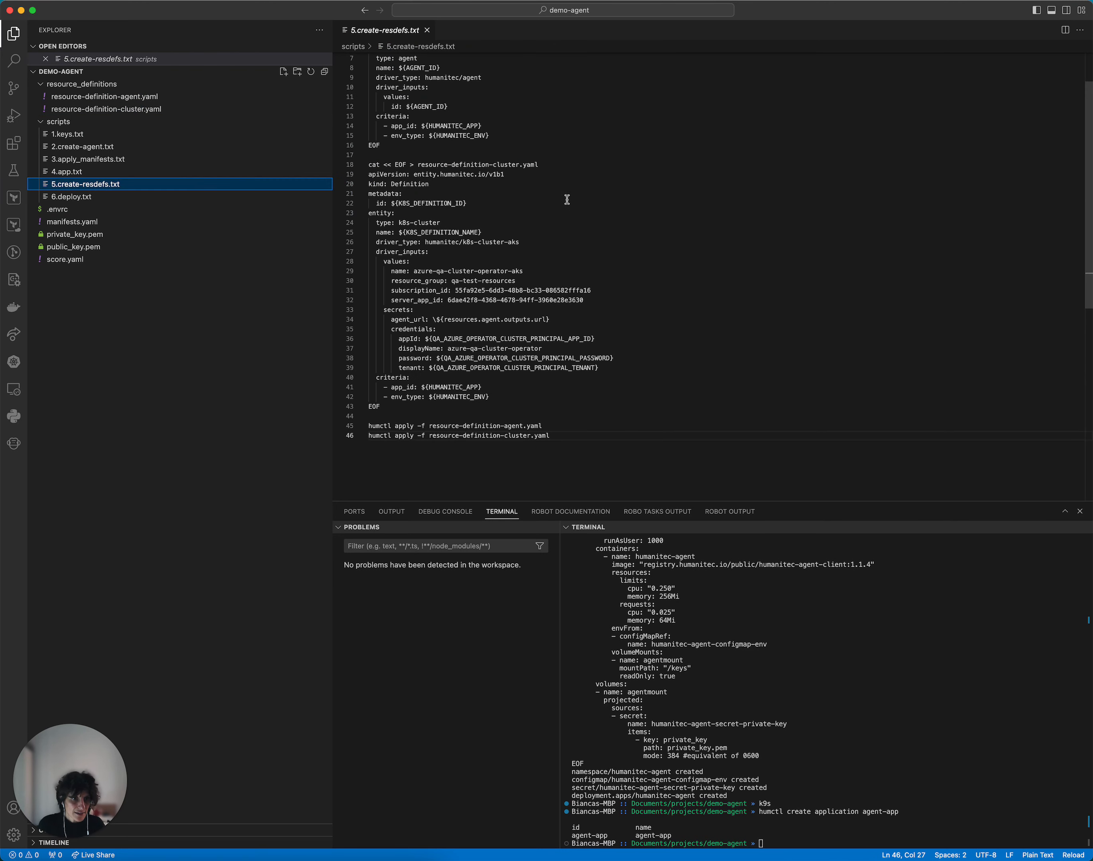
{"action": "key", "text": "cmd+a"}
{"action": "scroll", "coordinate": [612, 357], "scroll_direction": "up", "scroll_amount": 2}
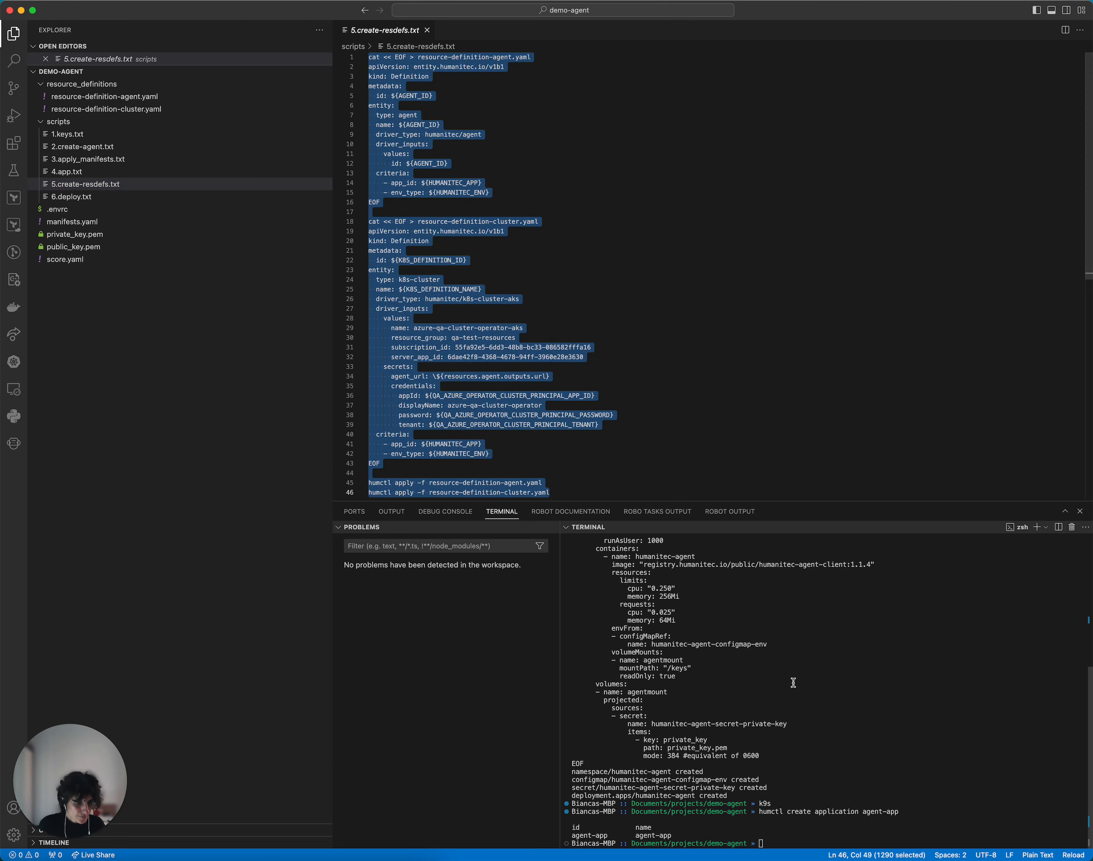
{"action": "left_click_drag", "start_coordinate": [508, 472], "coordinate": [369, 56]}
{"action": "key", "text": "cmd+c"}
{"action": "left_click", "coordinate": [802, 746]}
{"action": "key", "text": "cmd+v"}
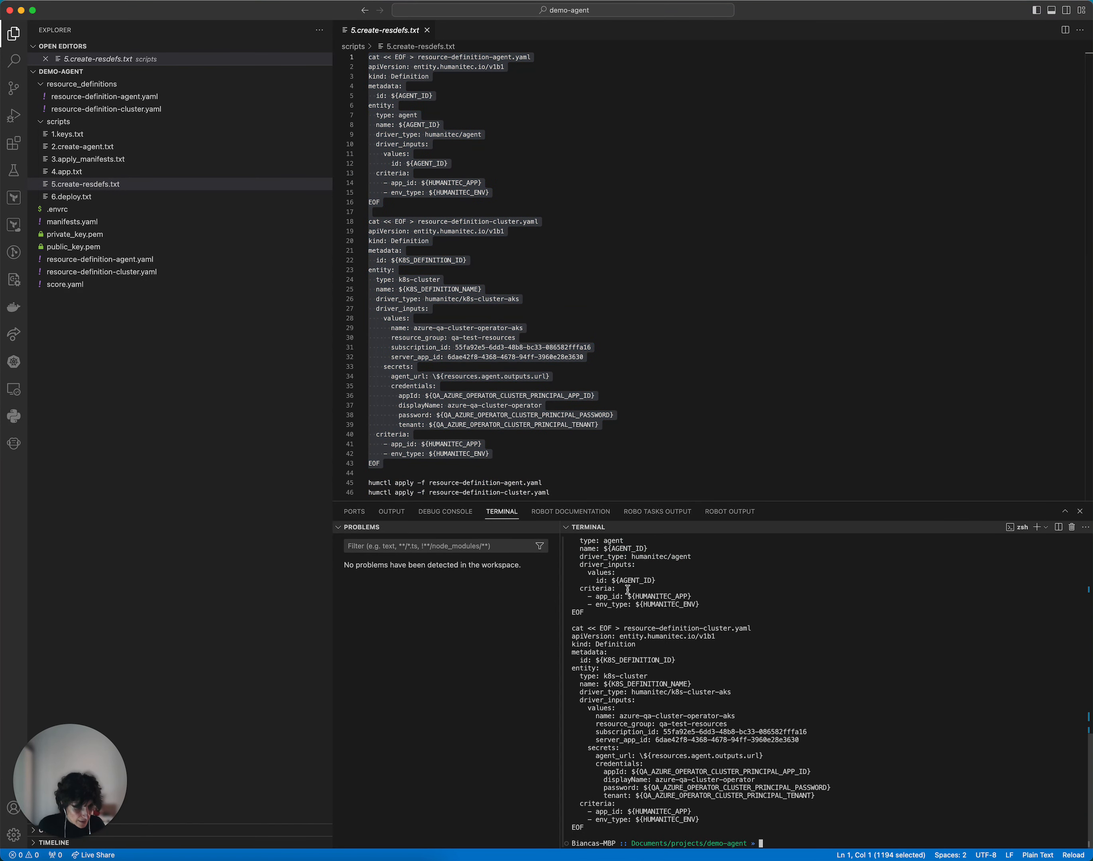
Step: Apply the agent resource definition by running humctl apply -f resource-definition-agent.yaml from 5.create-resdefs.txt
{"action": "triple_click", "coordinate": [451, 482]}
{"action": "key", "text": "cmd+c"}
{"action": "key", "text": "cmd+v"}
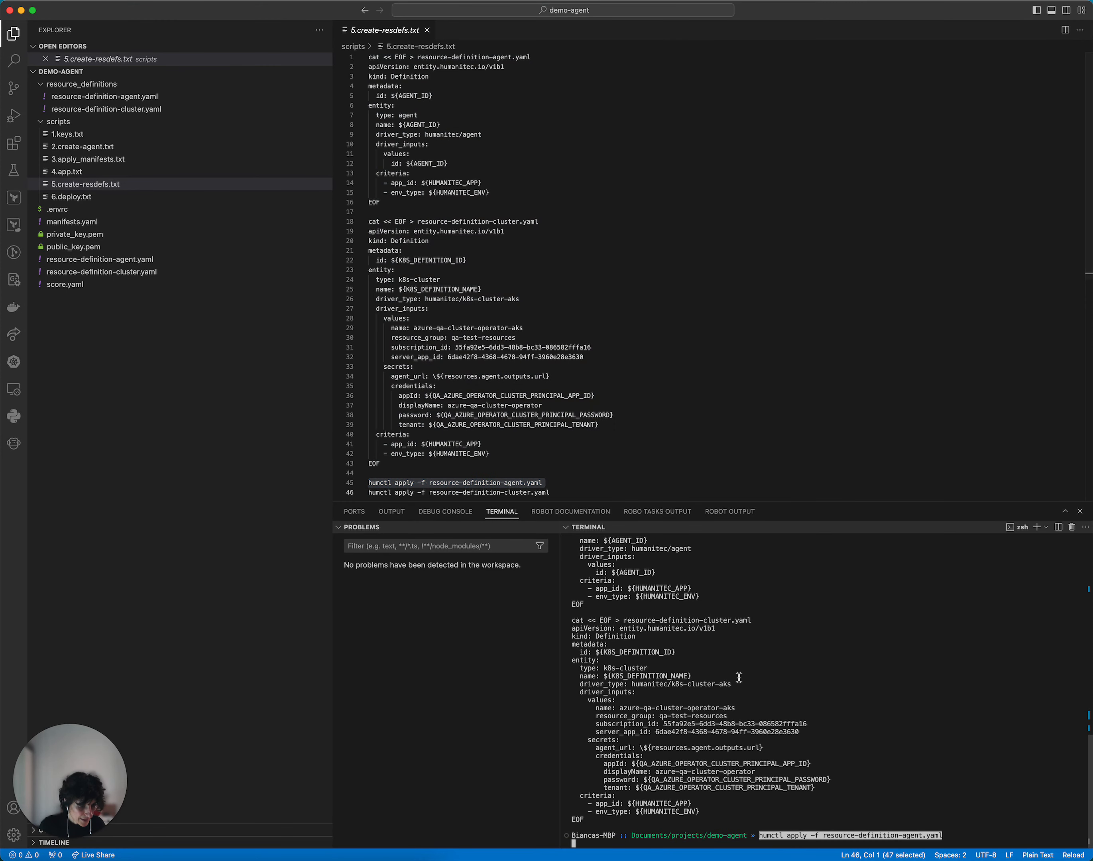
Step: Apply the cluster resource definition by running humctl apply -f resource-definition-cluster.yaml from 5.create-resdefs.txt
{"action": "double_click", "coordinate": [443, 492]}
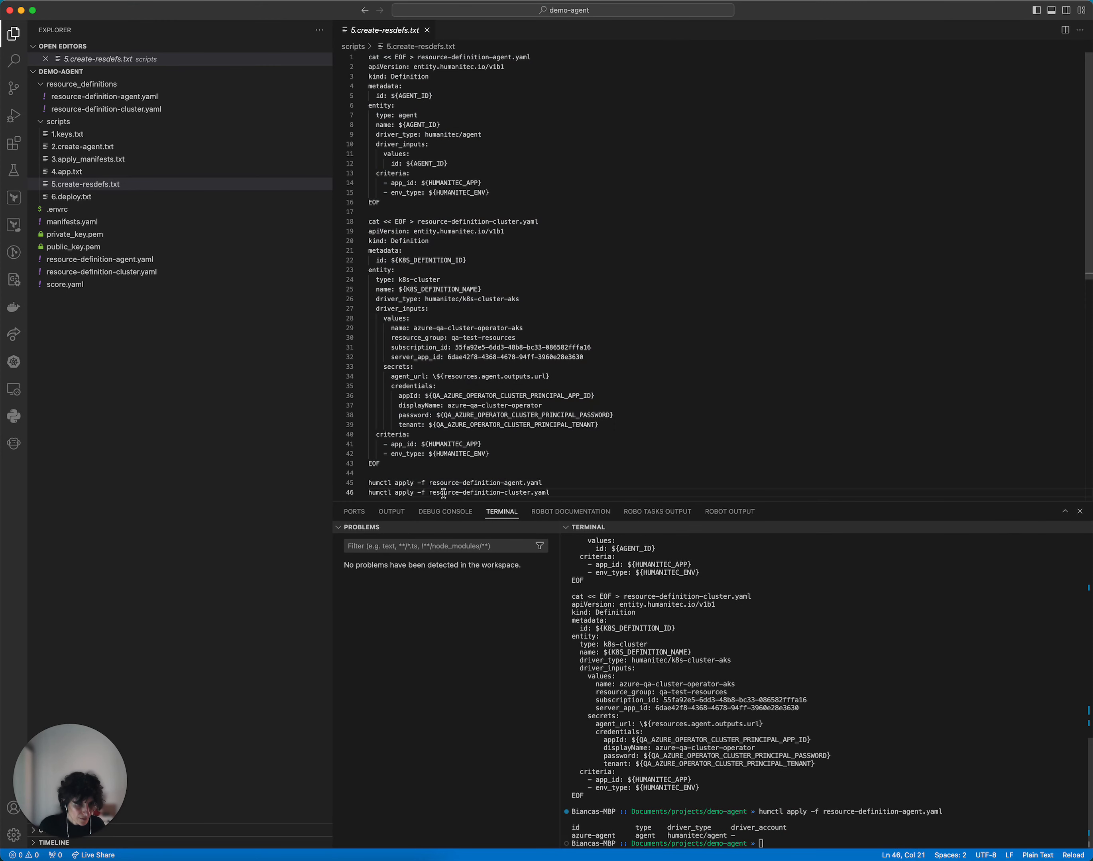
{"action": "triple_click", "coordinate": [443, 492]}
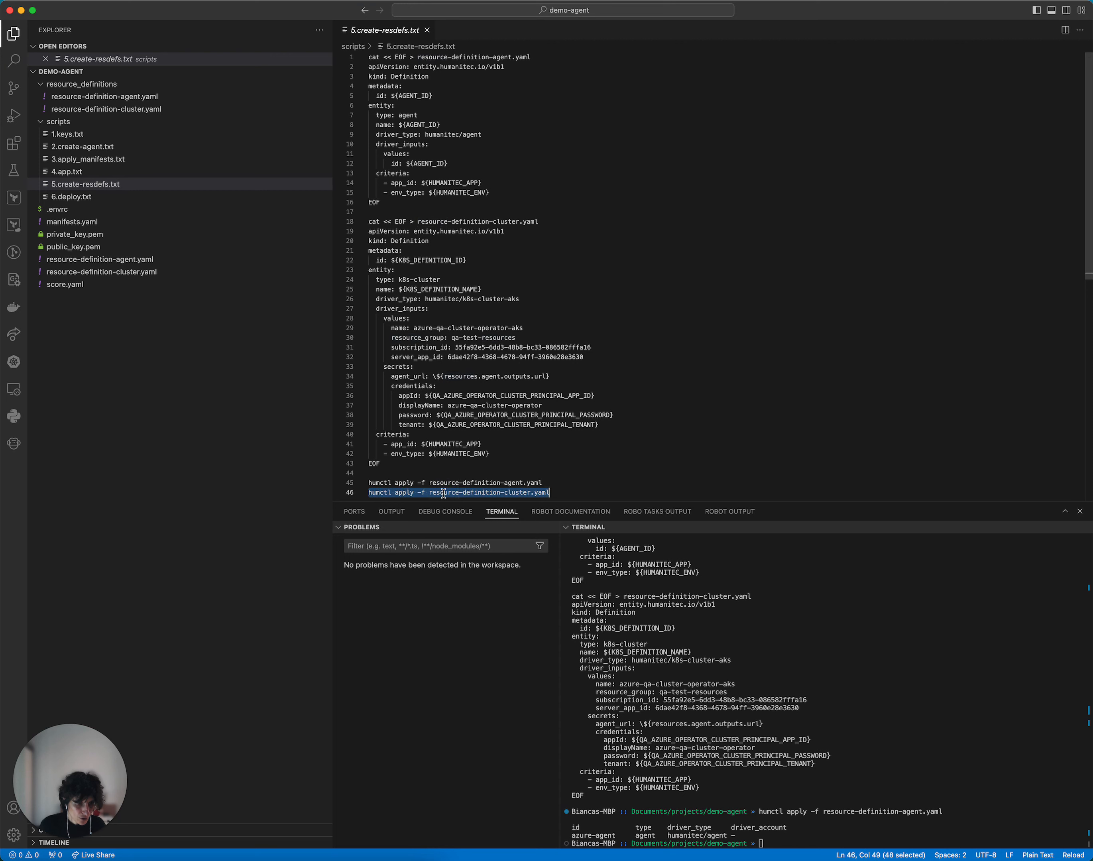
{"action": "key", "text": "cmd+c"}
{"action": "key", "text": "ctrl+grave"}
{"action": "key", "text": "cmd+v"}
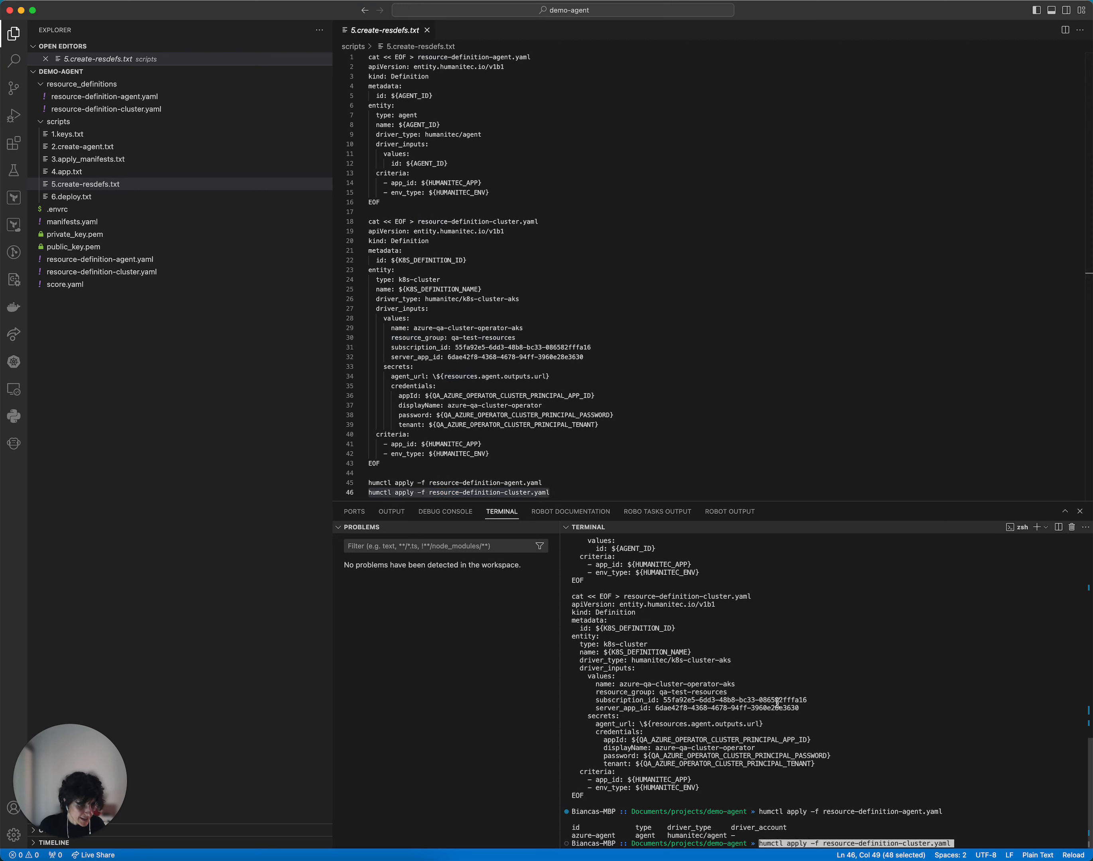
{"action": "key", "text": "Return"}
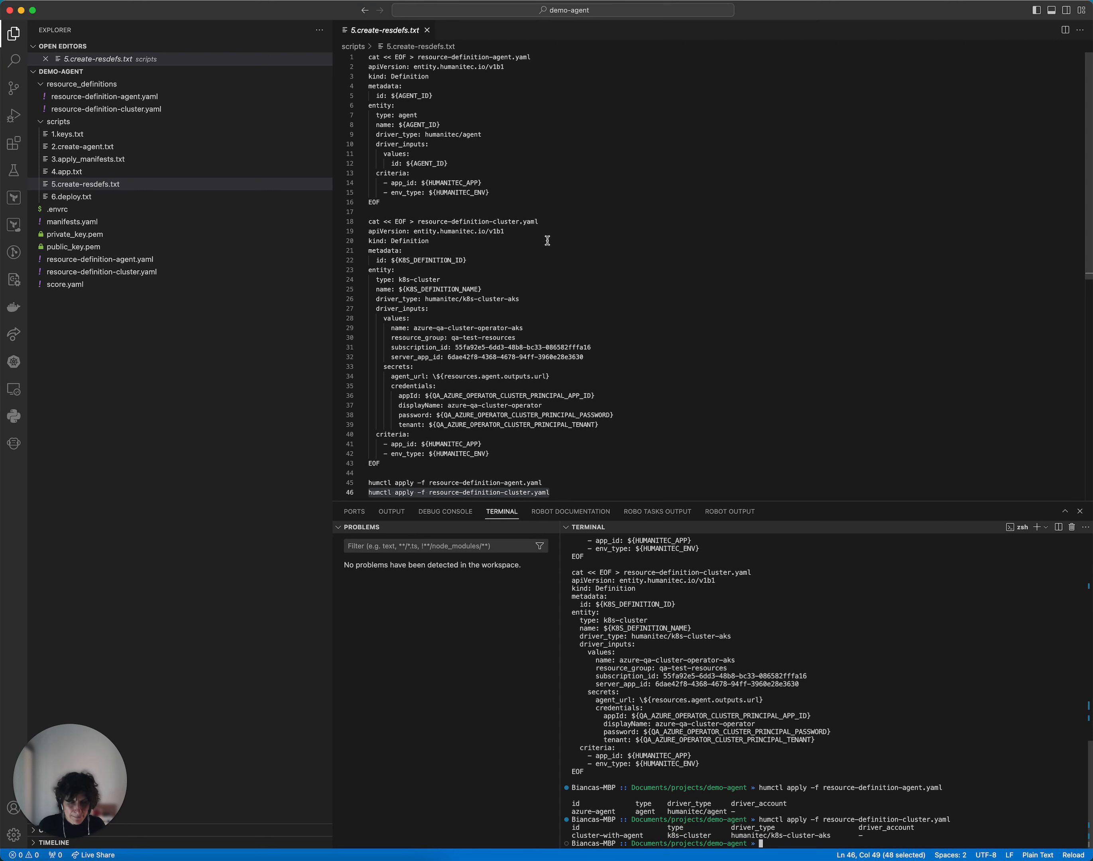
Step: Deploy score.yaml to the development environment of agent-app by running the score-humanitec delta command with --deploy from 6.deploy.txt in the terminal
{"action": "left_click", "coordinate": [142, 198]}
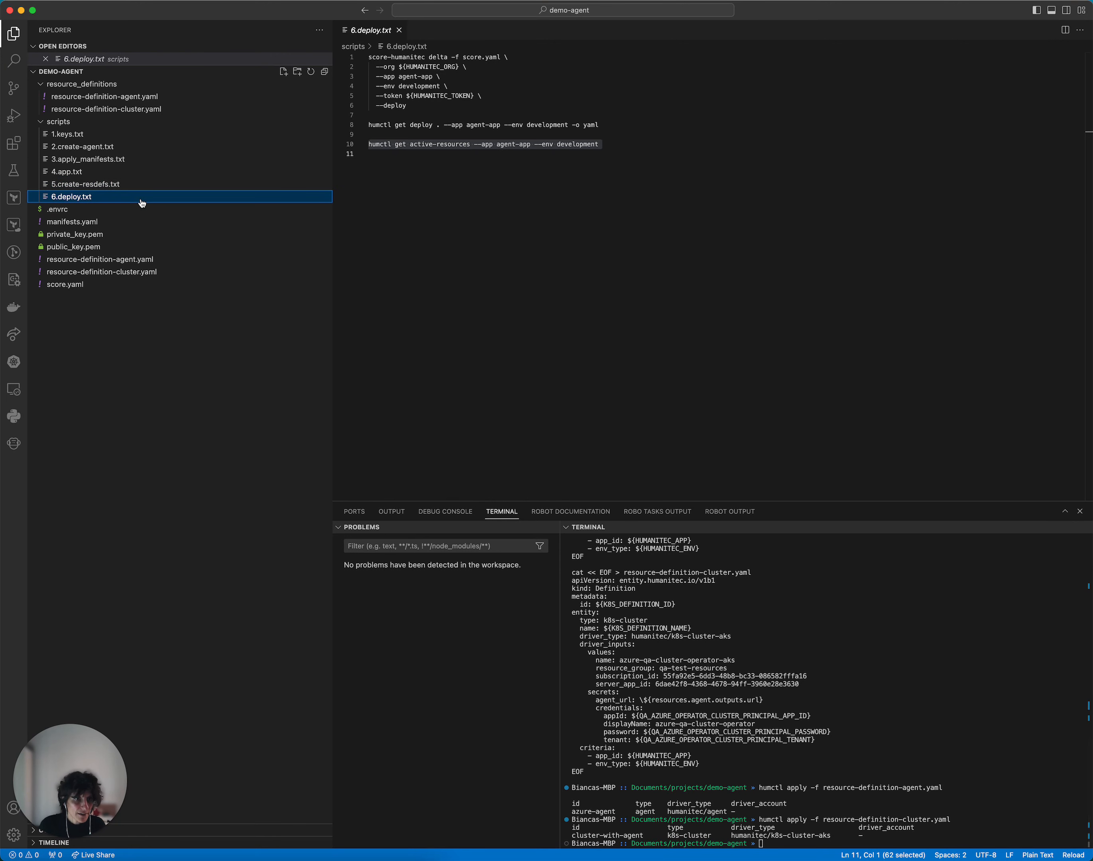
{"action": "left_click", "coordinate": [101, 287]}
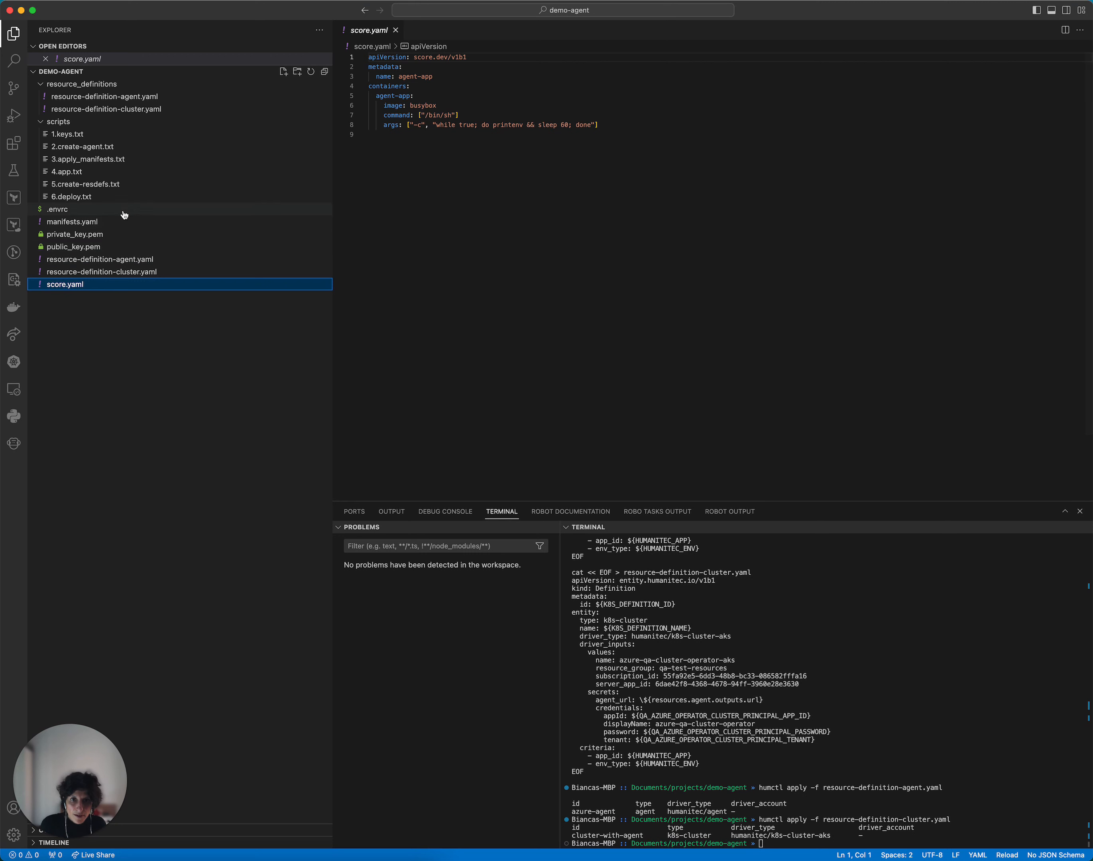
{"action": "left_click", "coordinate": [126, 197]}
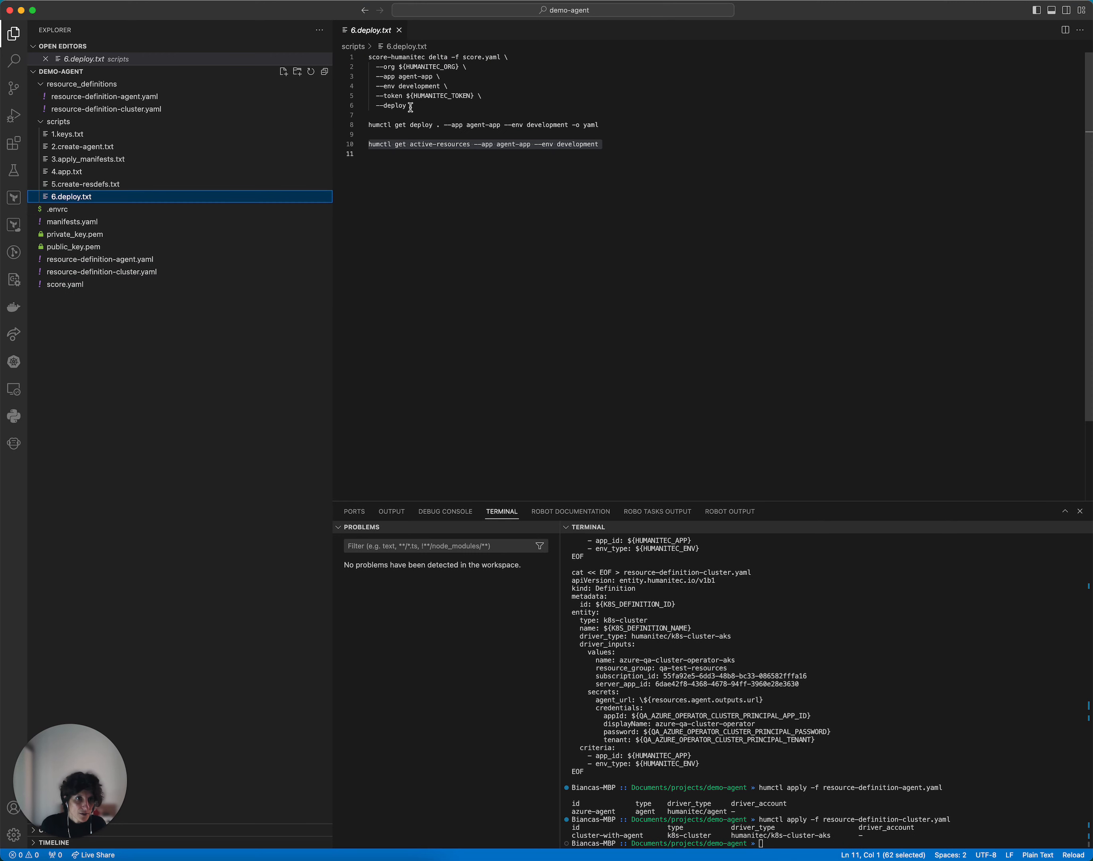
{"action": "left_click_drag", "start_coordinate": [410, 105], "coordinate": [338, 58]}
{"action": "key", "text": "super+c"}
{"action": "left_click", "coordinate": [744, 630]}
{"action": "key", "text": "super+v"}
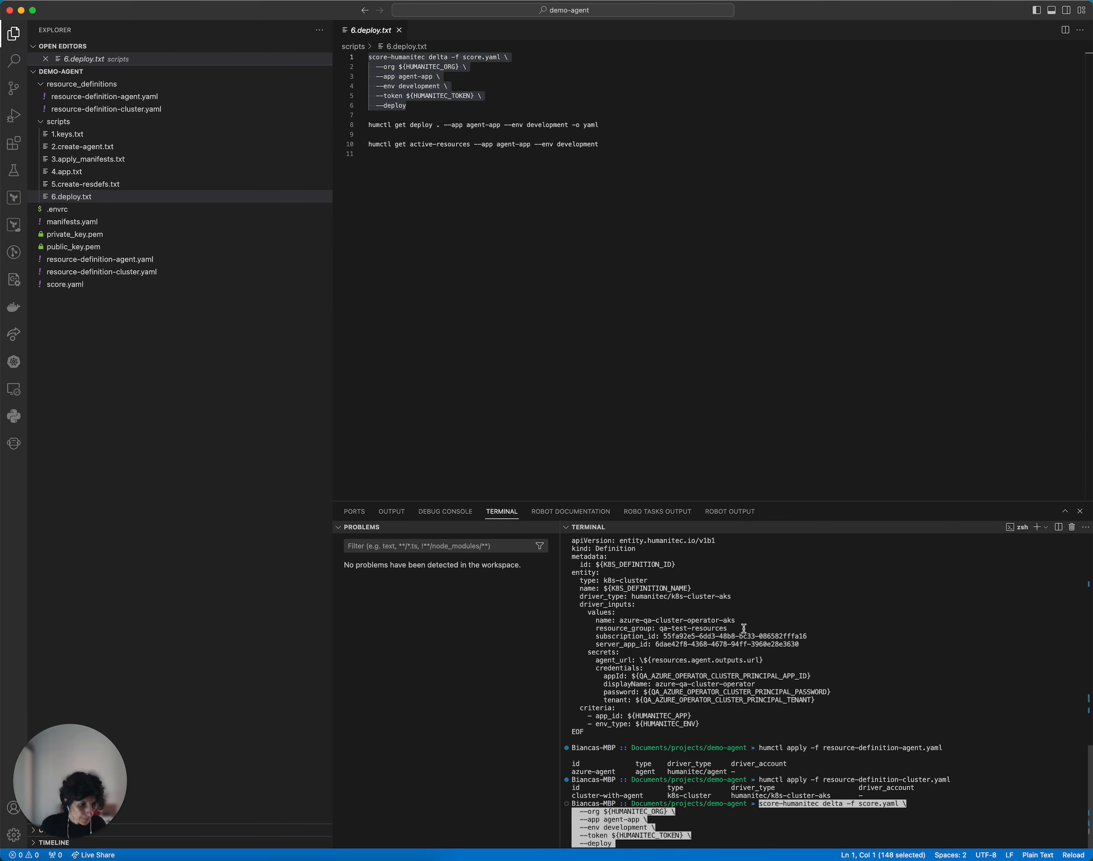
{"action": "key", "text": "Return"}
Step: Start k9s in the terminal and inspect the logs of the humanitec-agent pod
{"action": "type", "text": "k9s"}
{"action": "key", "text": "Return"}
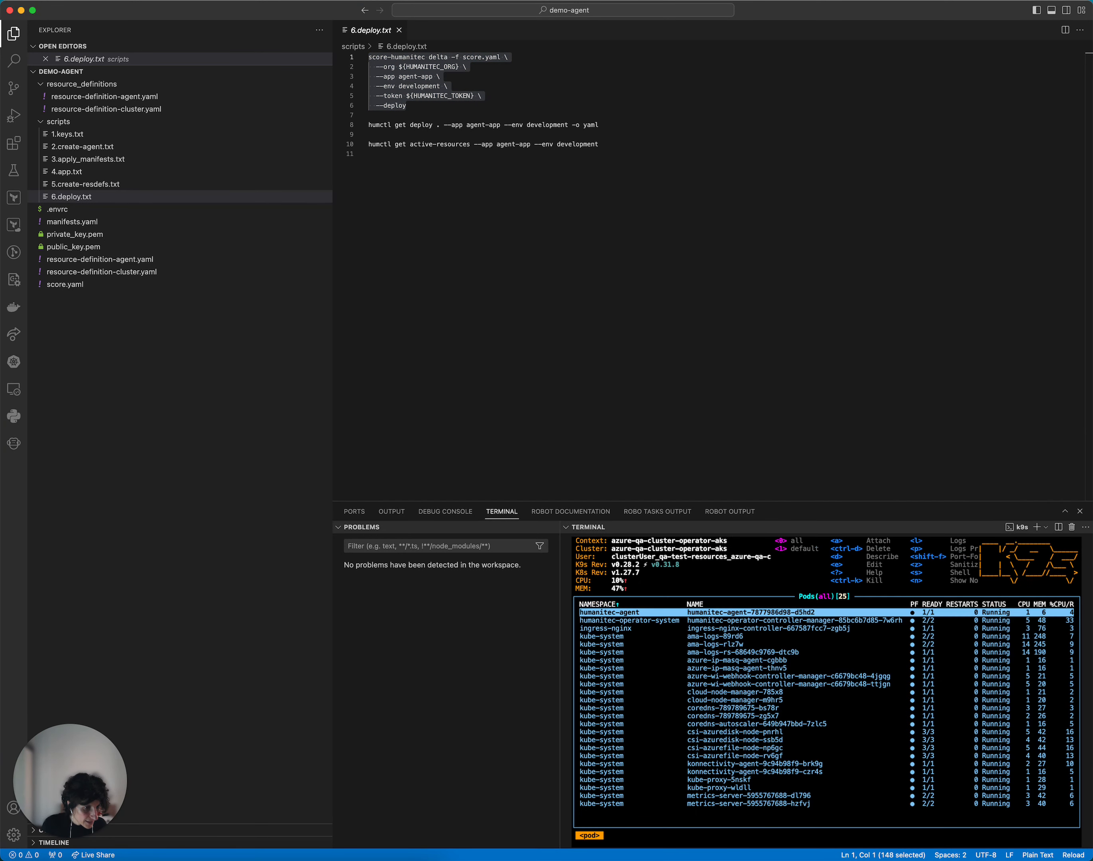
{"action": "key", "text": "l"}
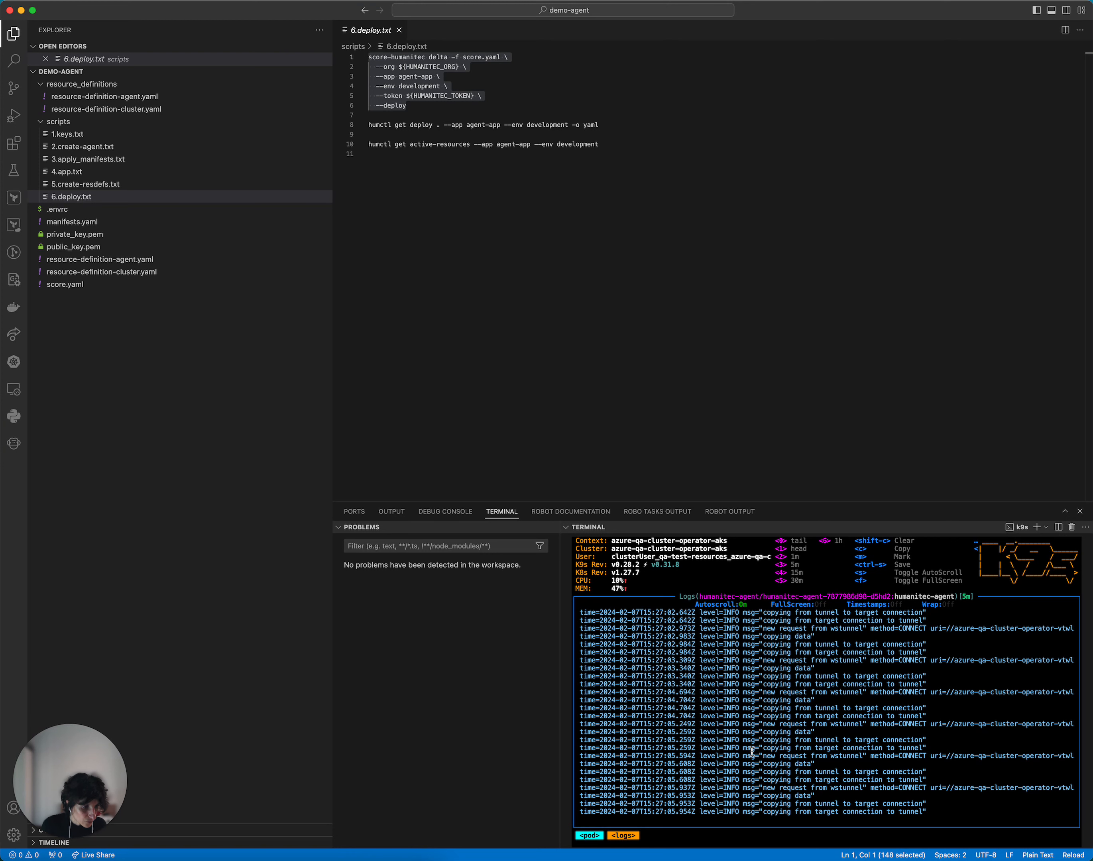
{"action": "key", "text": "Escape"}
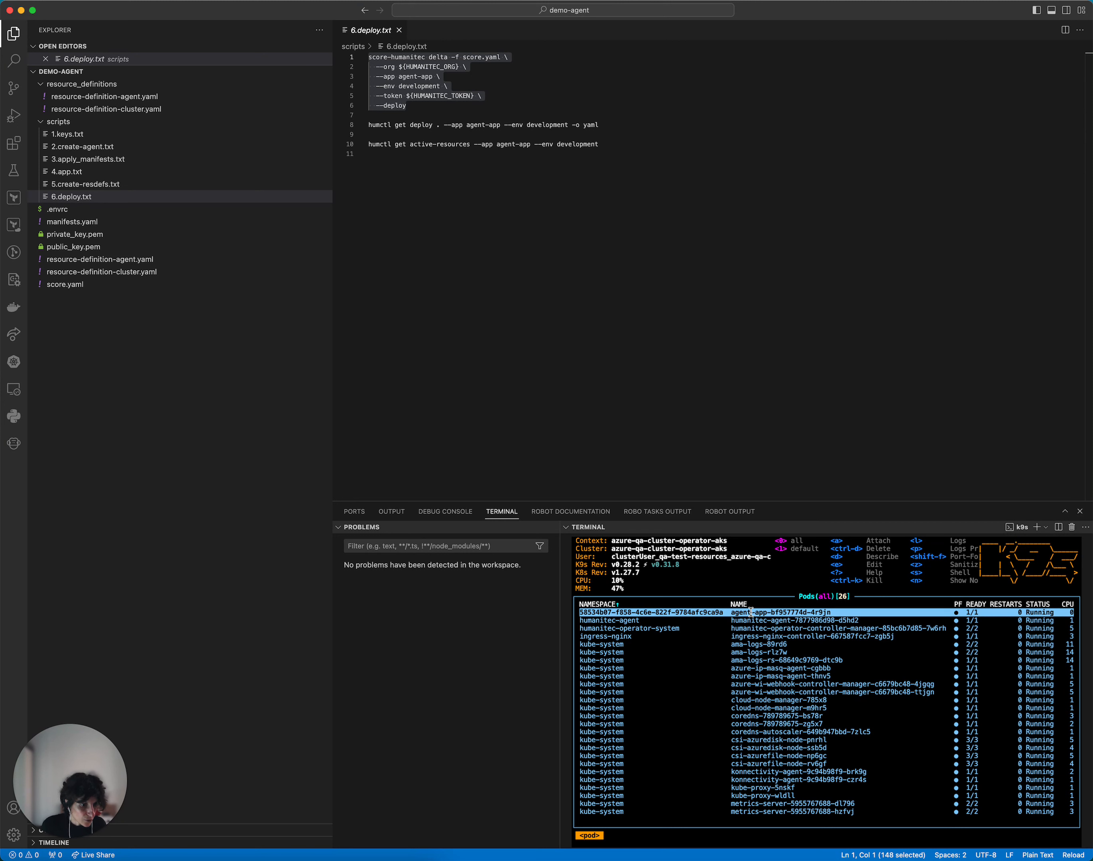
Step: Inspect the logs of the deployed agent-app pod, and quit k9s
{"action": "key", "text": "l"}
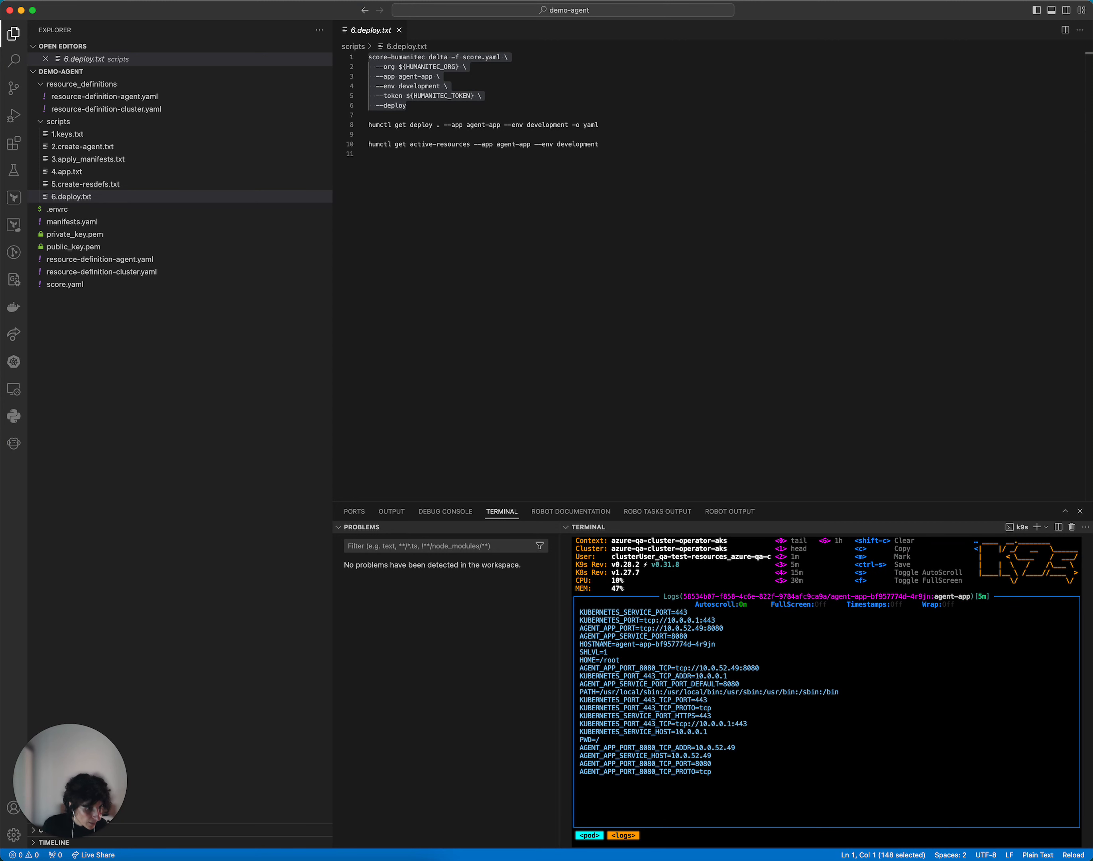
{"action": "key", "text": "Escape"}
{"action": "type", "text": ":q"}
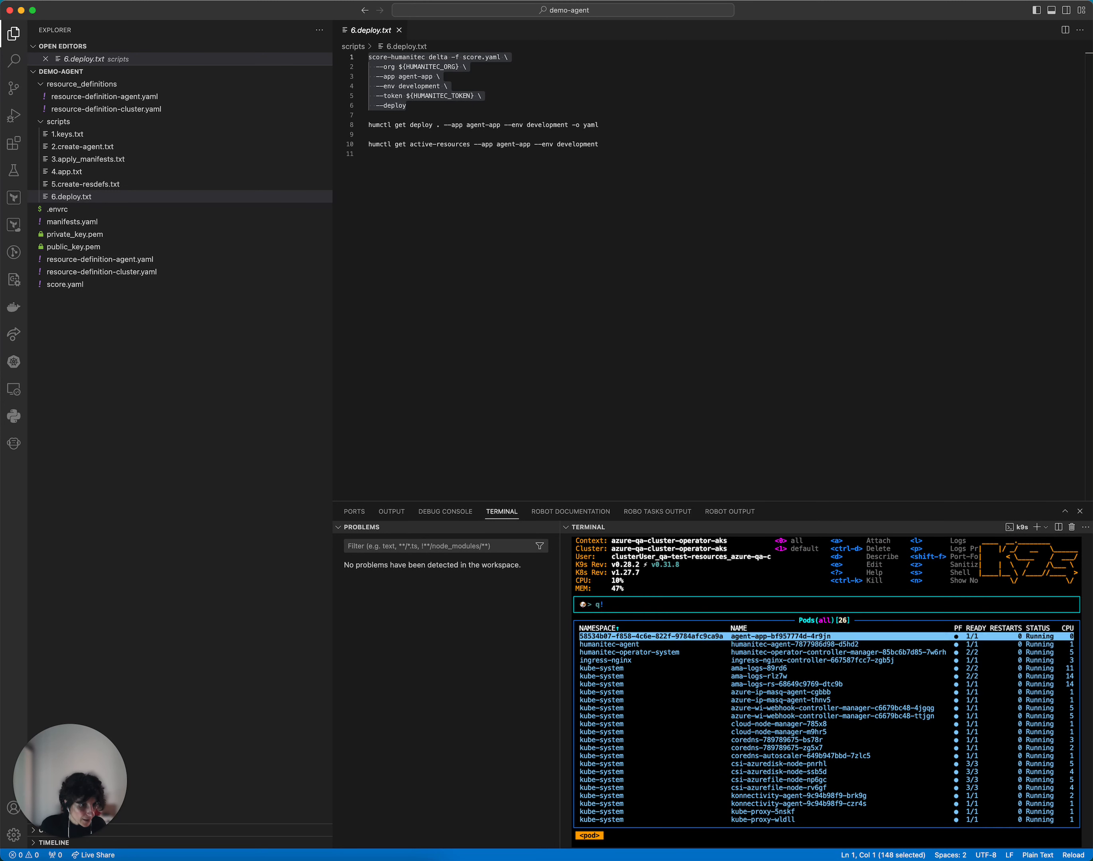
{"action": "key", "text": "Return"}
Step: Check the deployment's status by running humctl get deploy . --app agent-app --env development -o yaml from 6.deploy.txt
{"action": "triple_click", "coordinate": [520, 125]}
{"action": "key", "text": "super+c"}
{"action": "left_click", "coordinate": [727, 659]}
{"action": "key", "text": "super+v"}
{"action": "key", "text": "Return"}
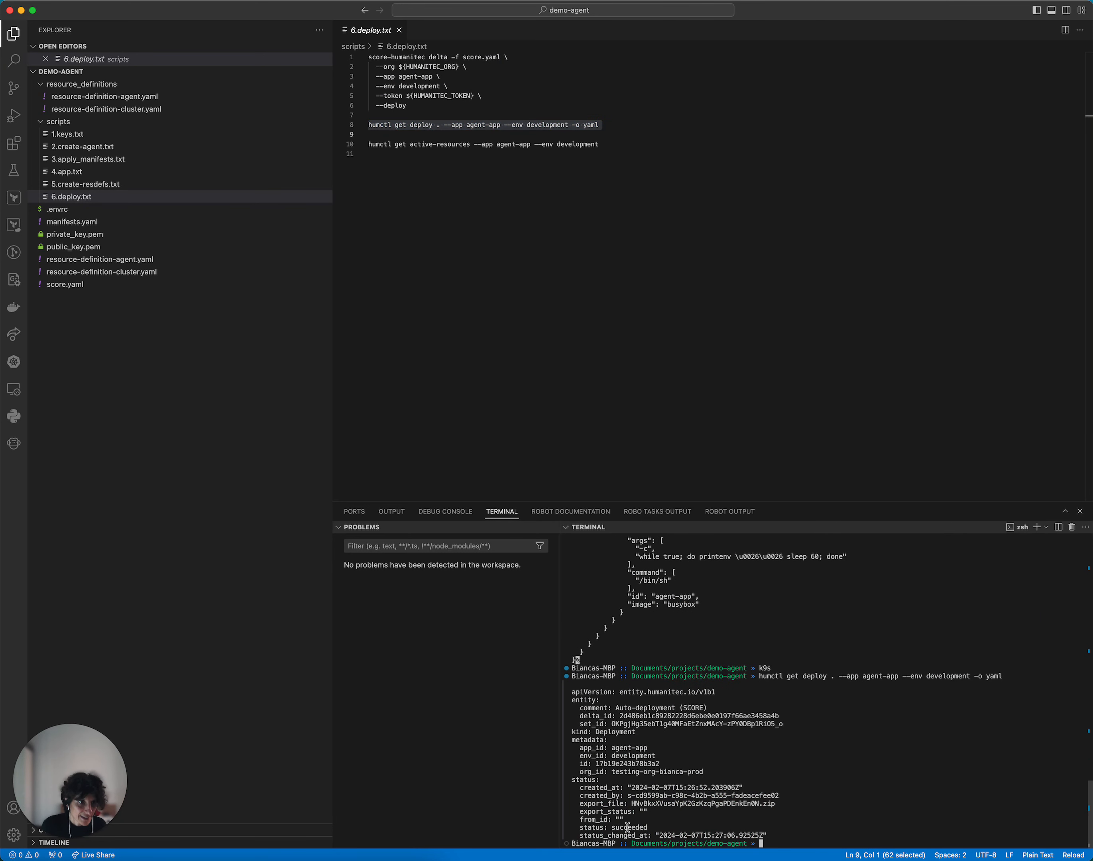
Step: List the active resources by running humctl get active-resources --app agent-app --env development from 6.deploy.txt, and highlight the agent entry
{"action": "triple_click", "coordinate": [478, 144]}
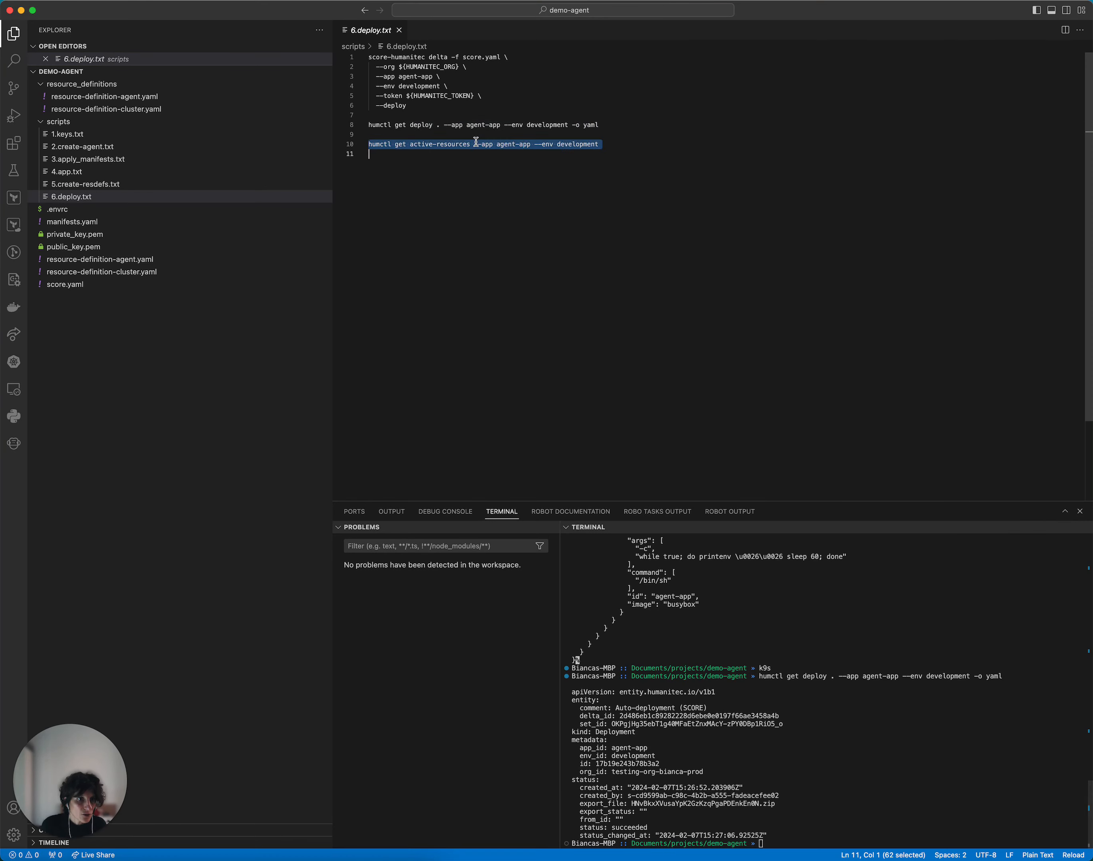
{"action": "left_click", "coordinate": [680, 613]}
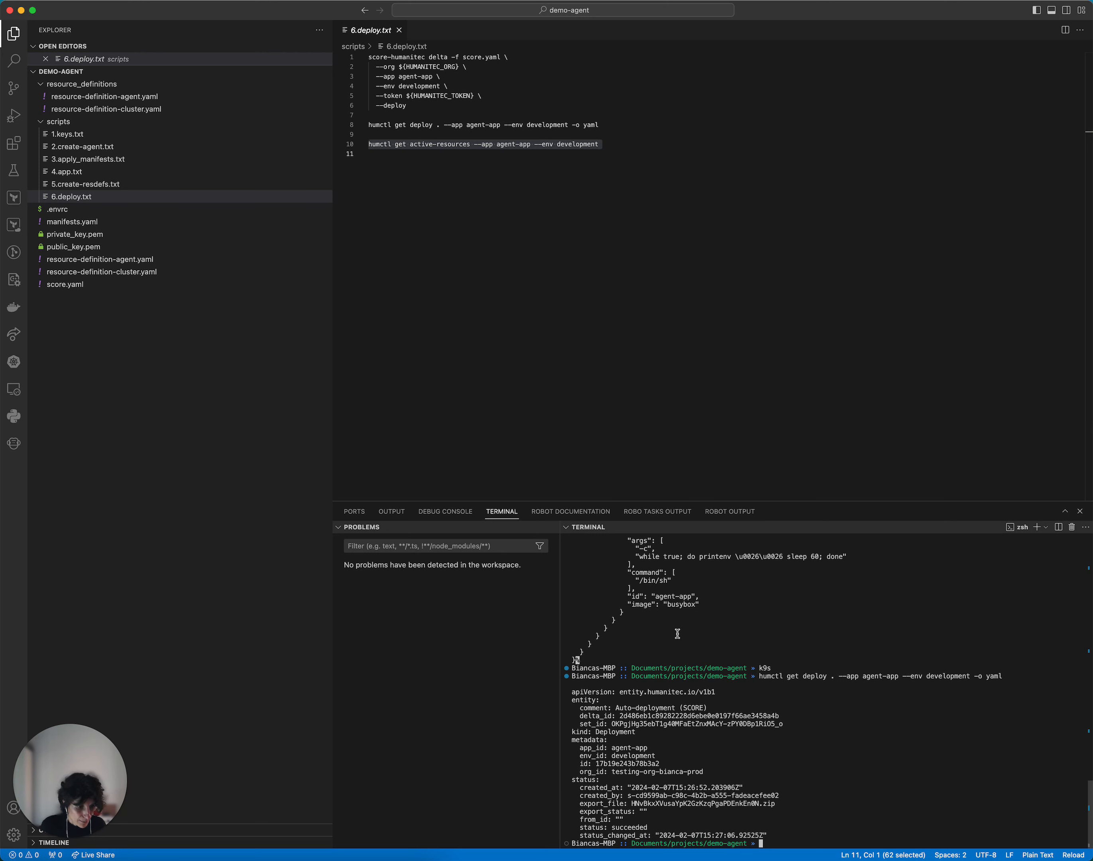
{"action": "key", "text": "super+v"}
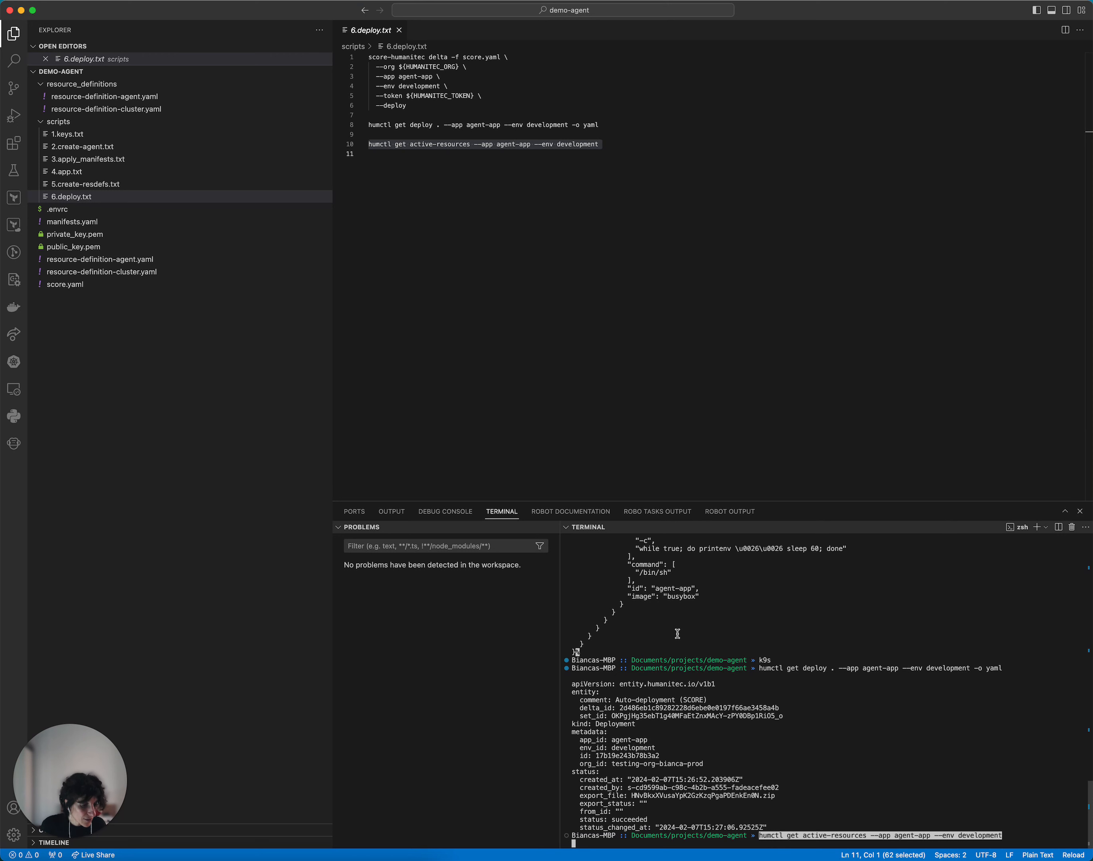
{"action": "key", "text": "Return"}
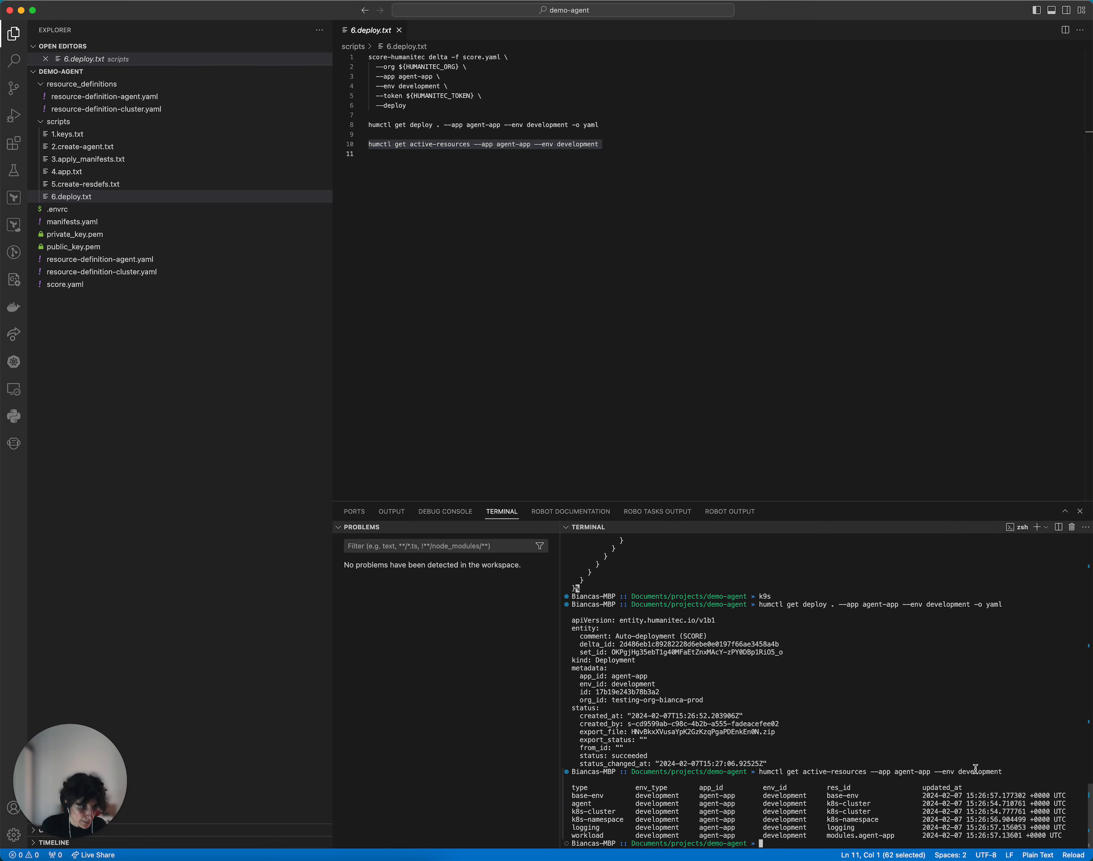
{"action": "double_click", "coordinate": [590, 804]}
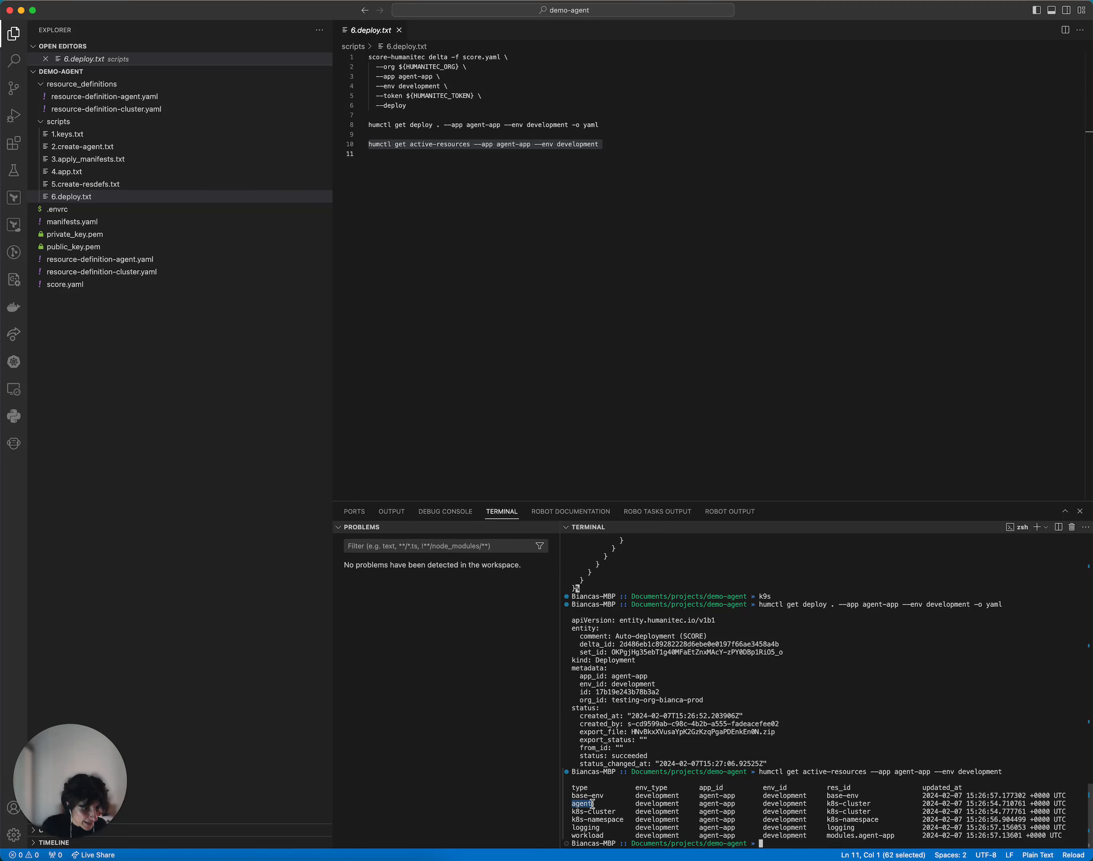